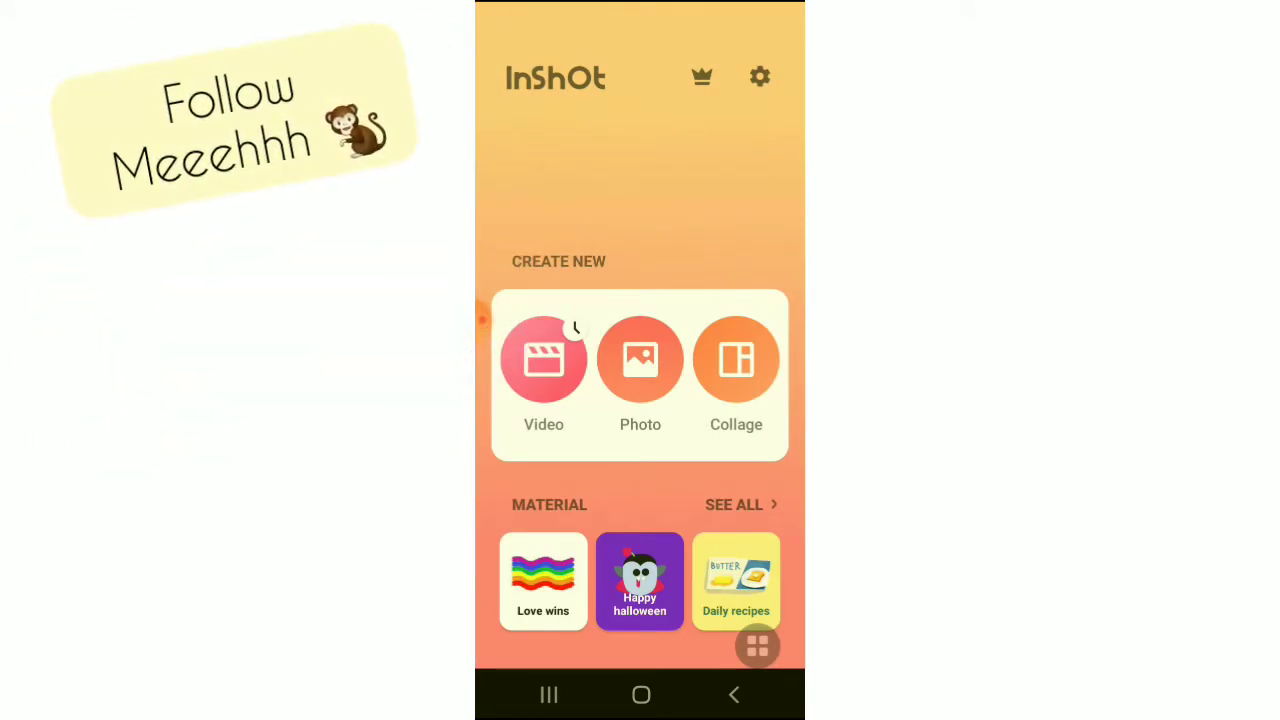
- Start a new project from the 10-second polygon clip and preview it to the Thanks for watching frame
click(576, 328)
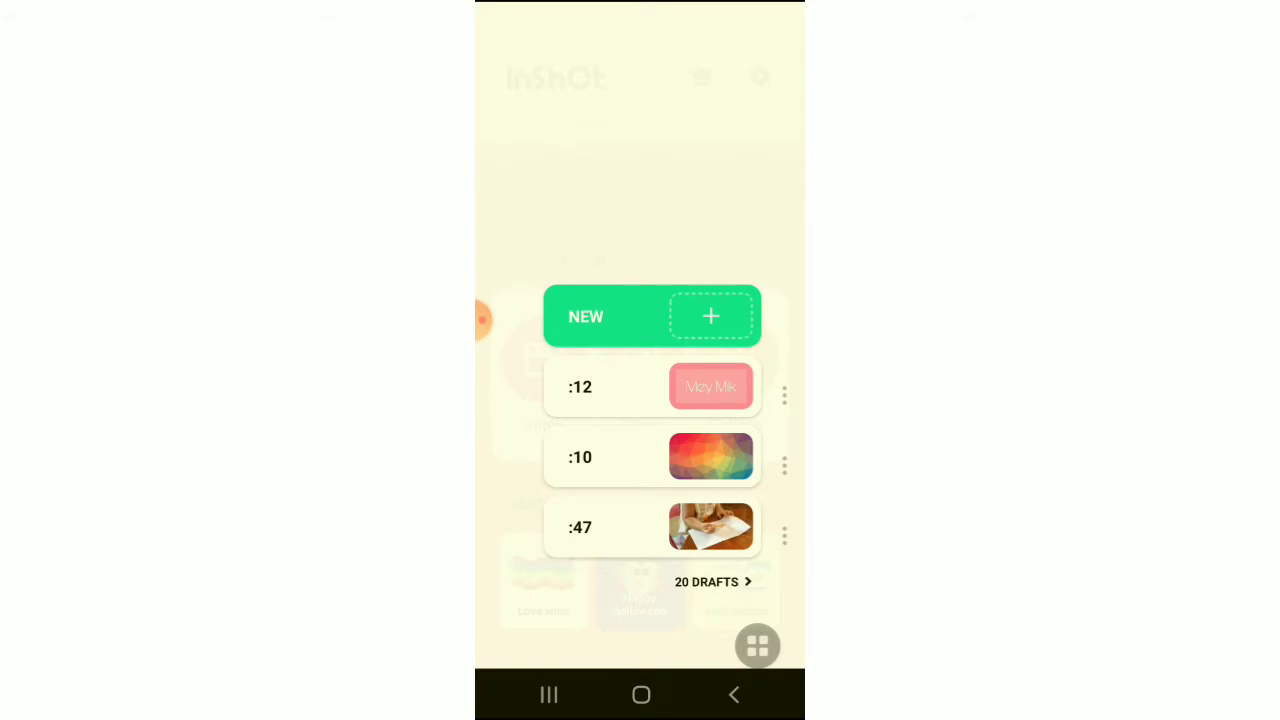
click(651, 316)
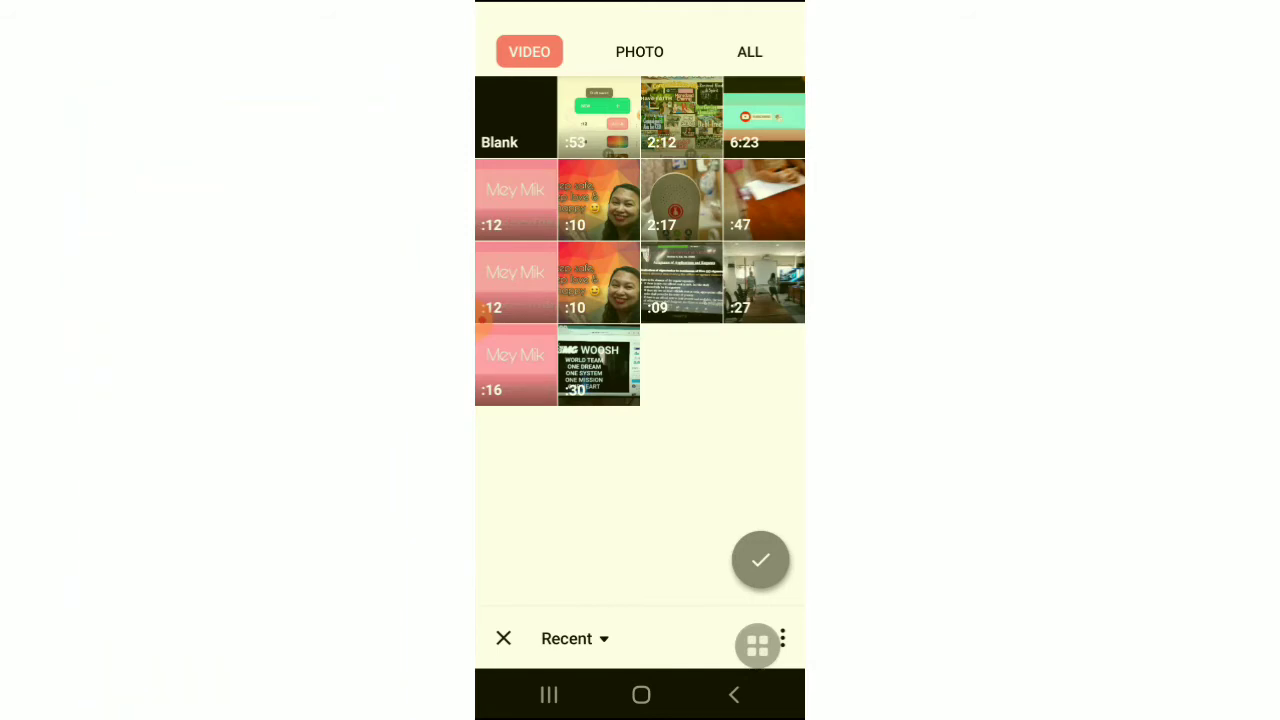
click(598, 200)
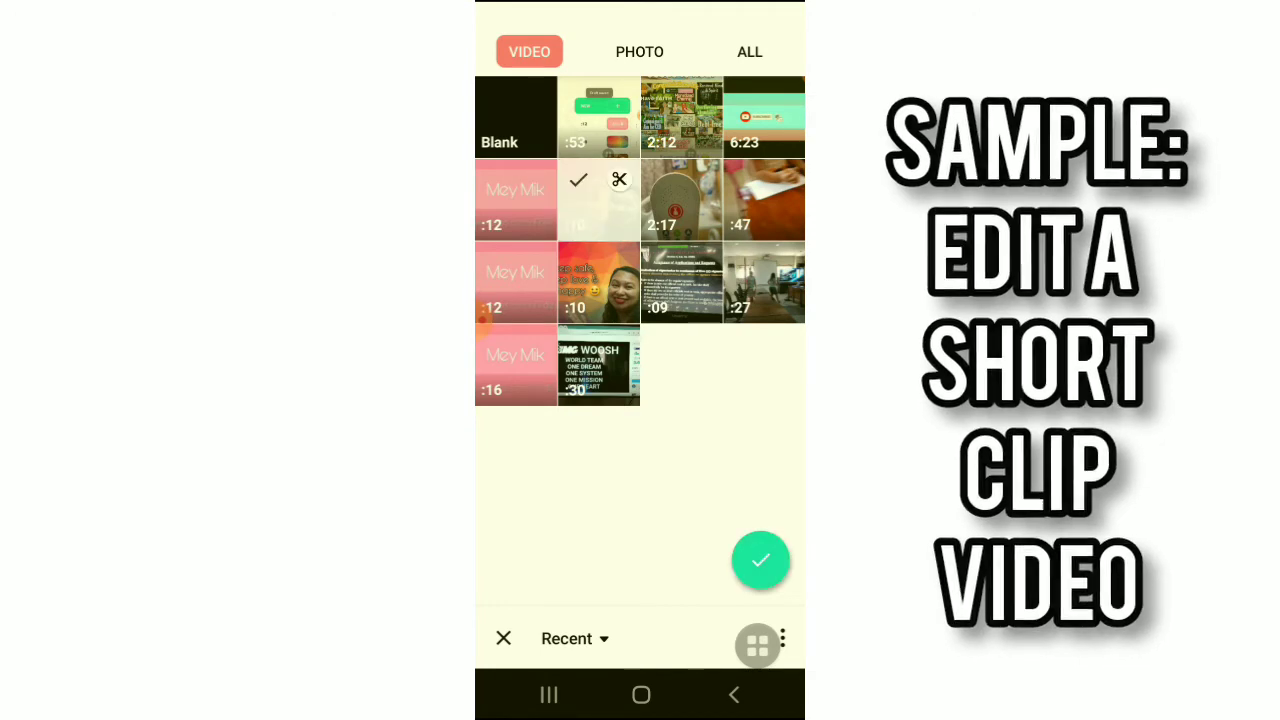
click(760, 560)
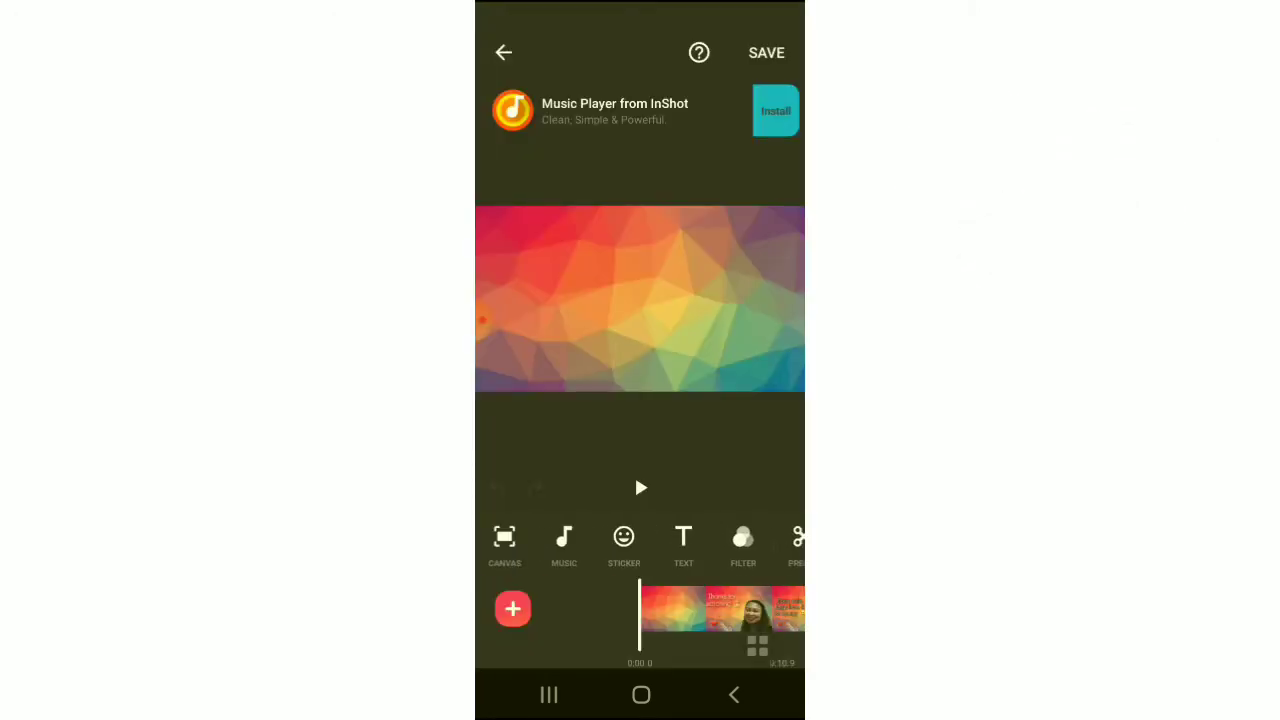
click(641, 487)
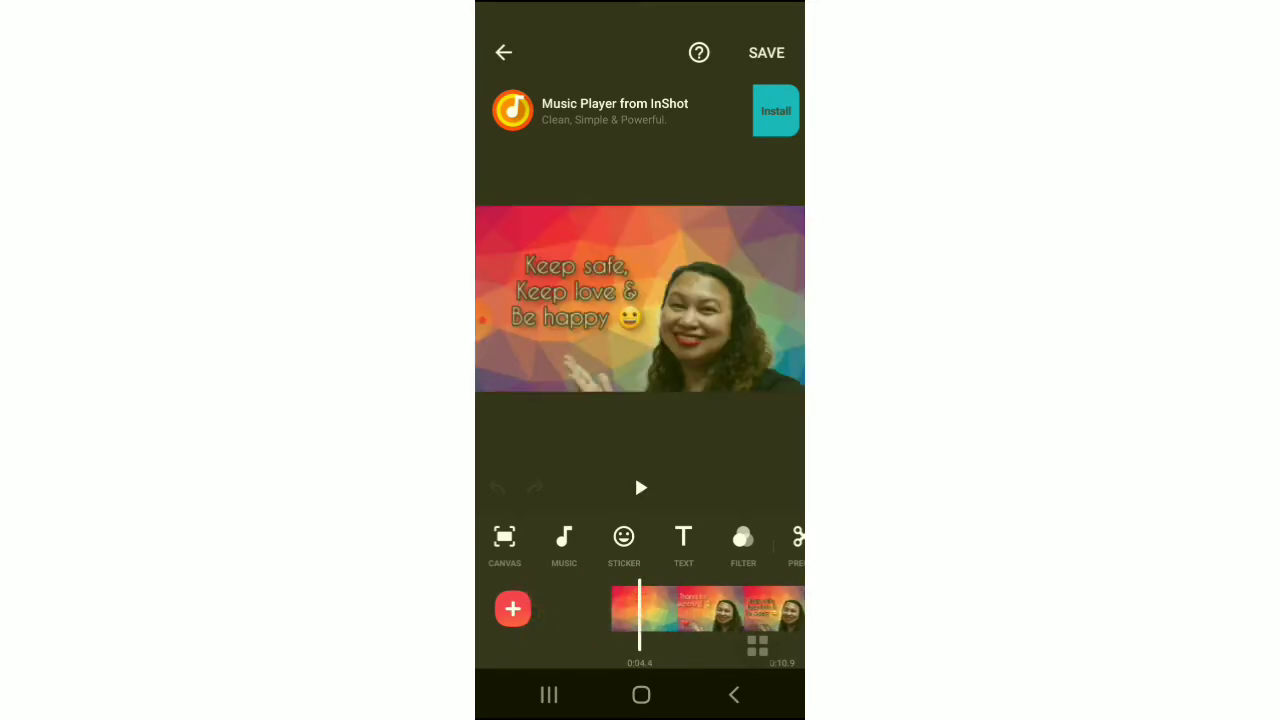
drag(720, 608, 705, 608)
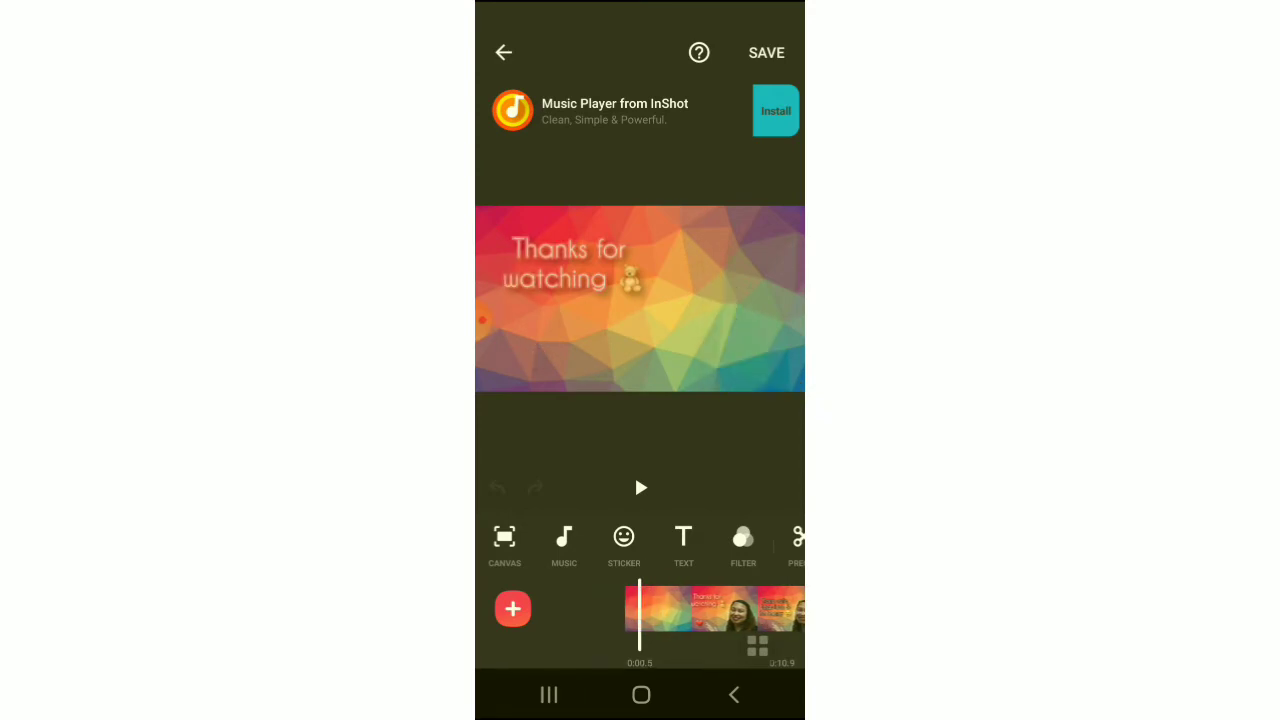
- Add a smiley emoji sticker placed beside the word 'watching'
click(624, 537)
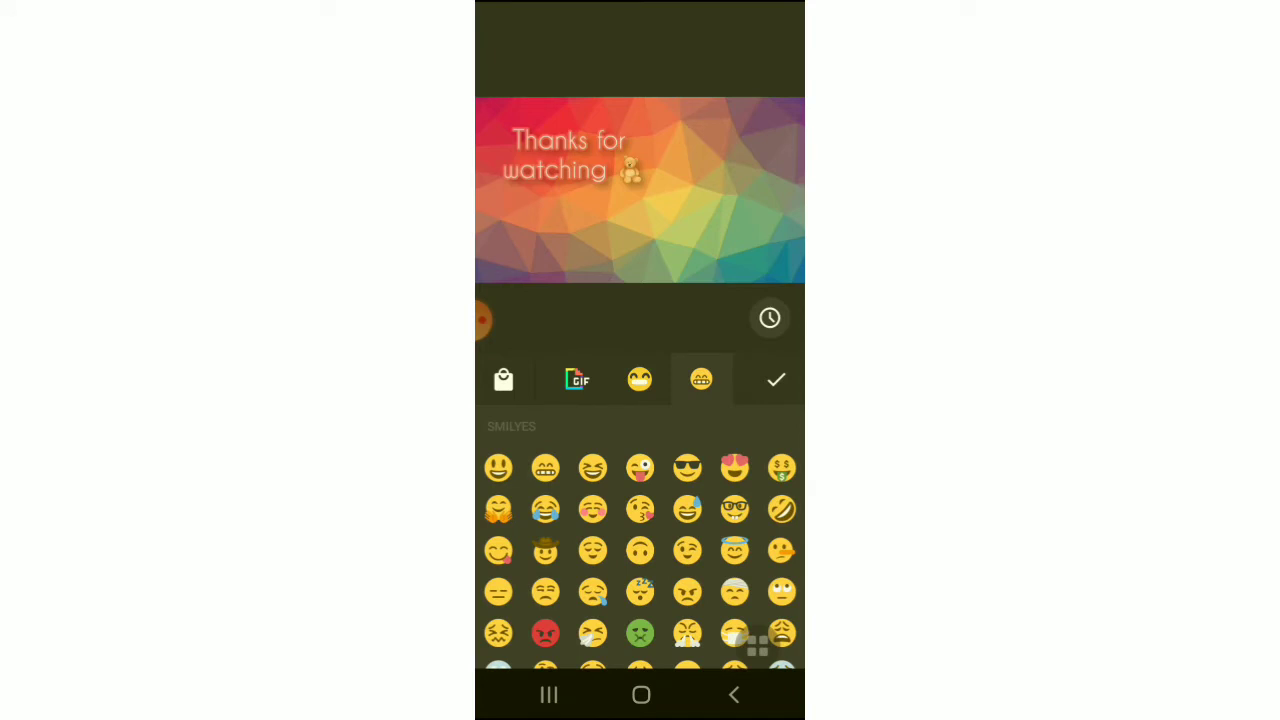
click(498, 467)
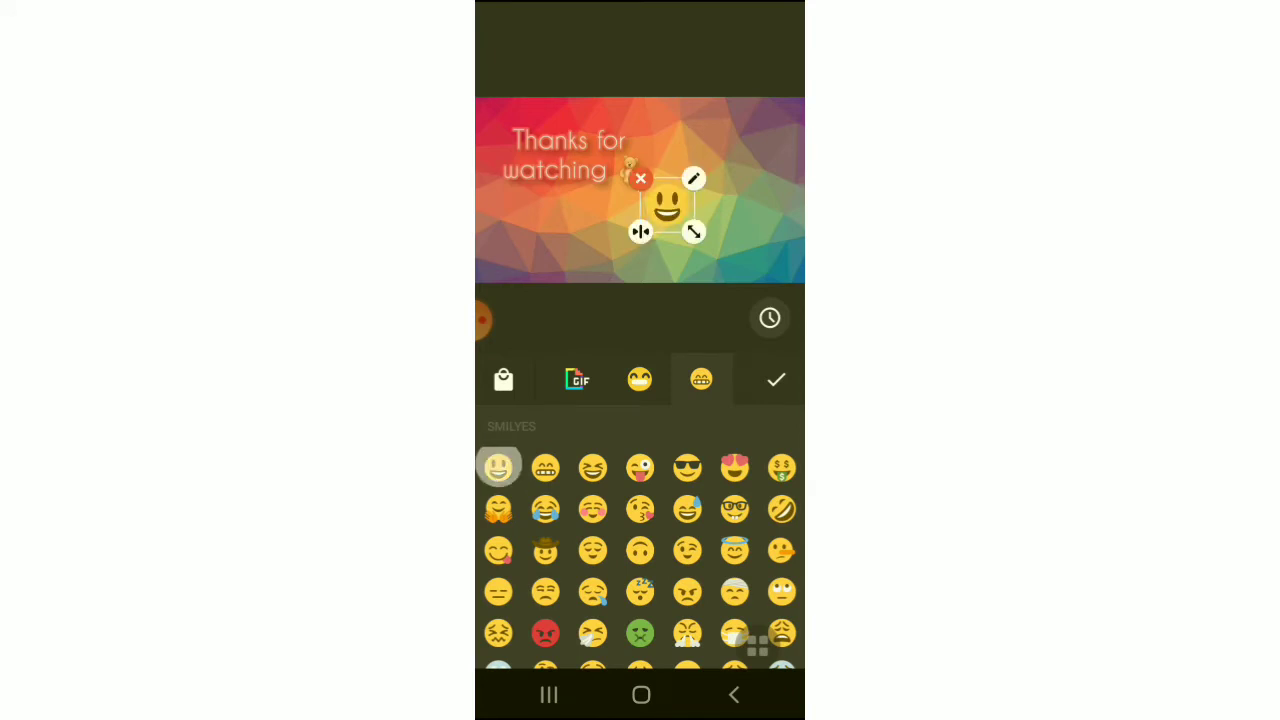
mouse_move(667, 205)
mouse_down()
mouse_move(524, 212)
mouse_move(541, 232)
mouse_up()
click(776, 379)
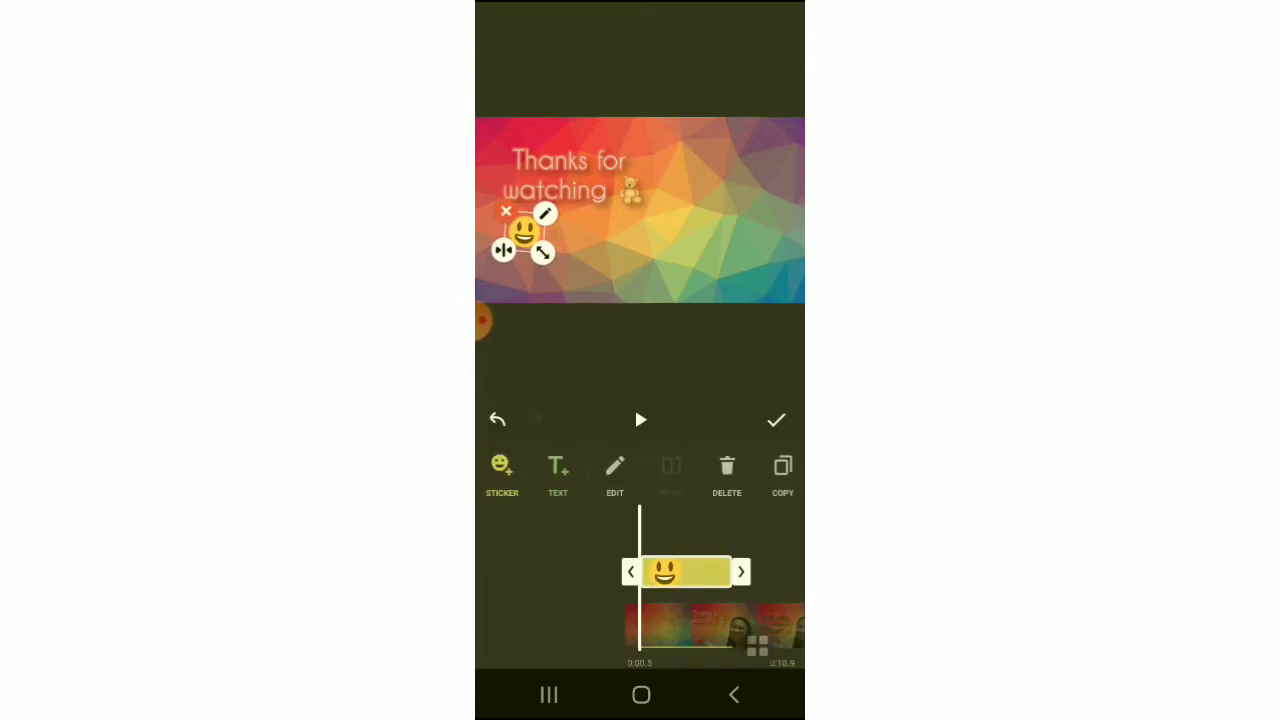
- Give the smiley sticker a rightward slide-in entrance animation
click(690, 571)
click(615, 466)
drag(733, 521, 520, 521)
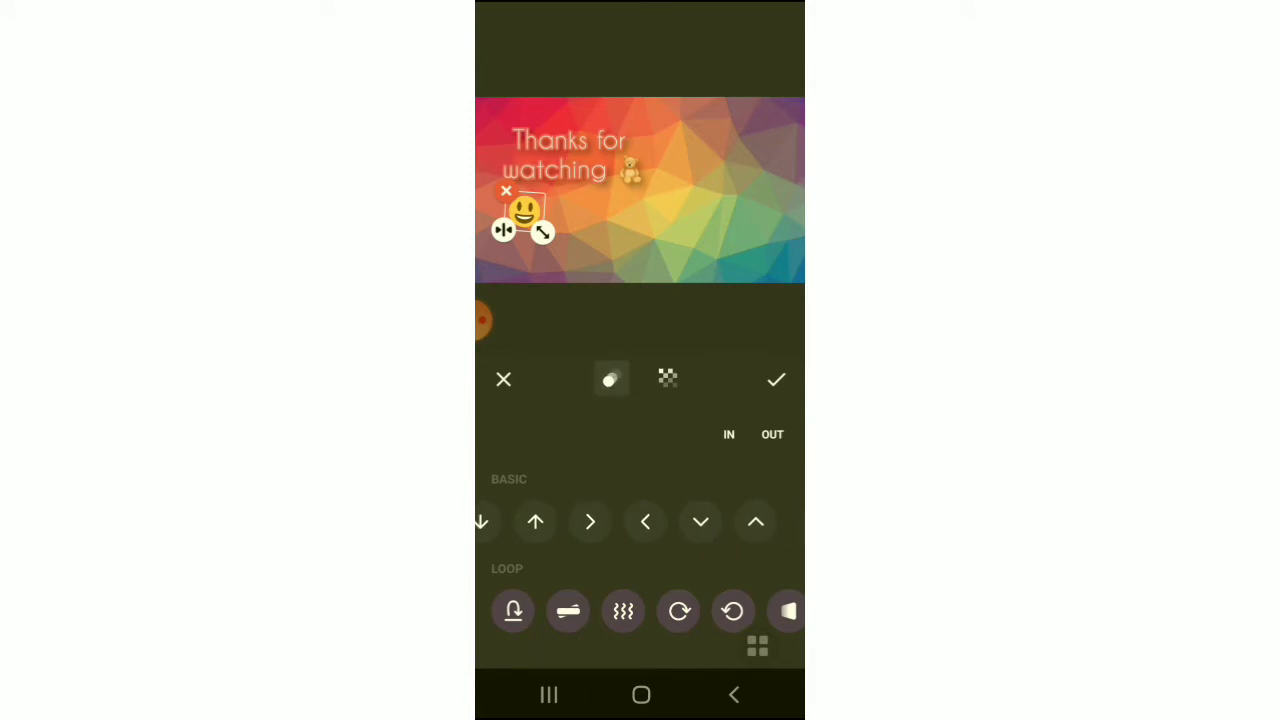
drag(740, 611, 490, 611)
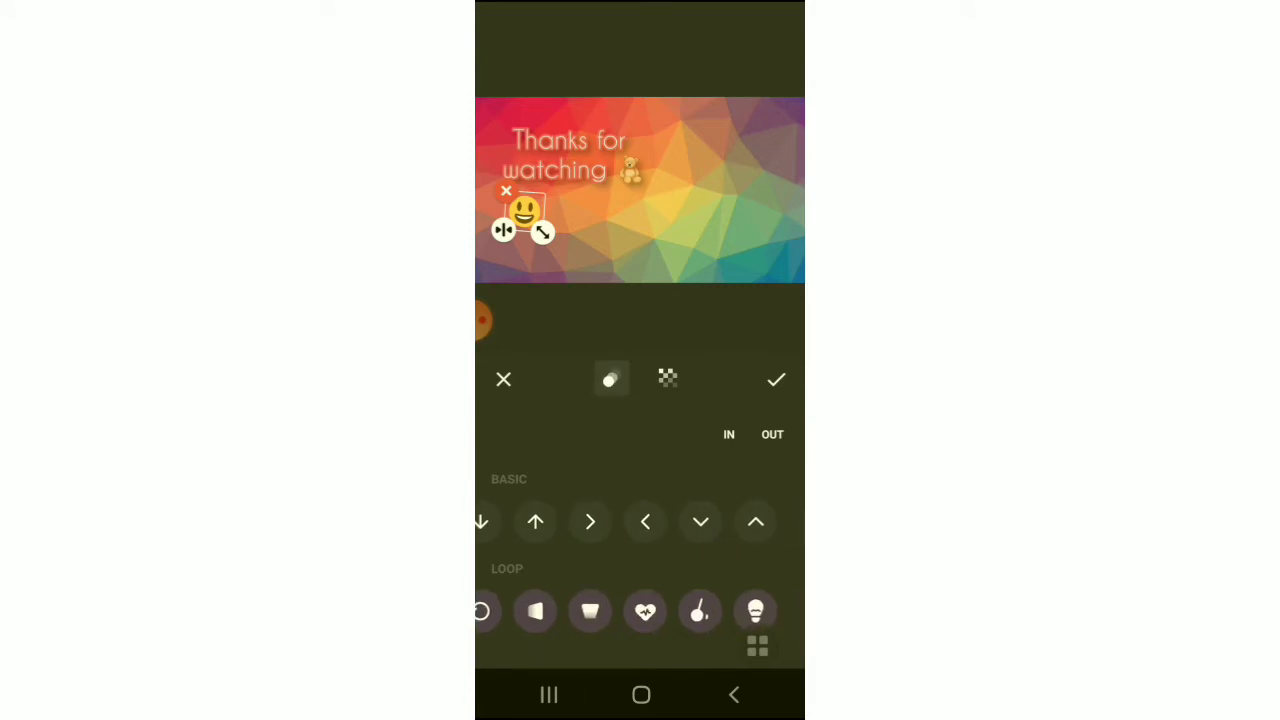
click(590, 521)
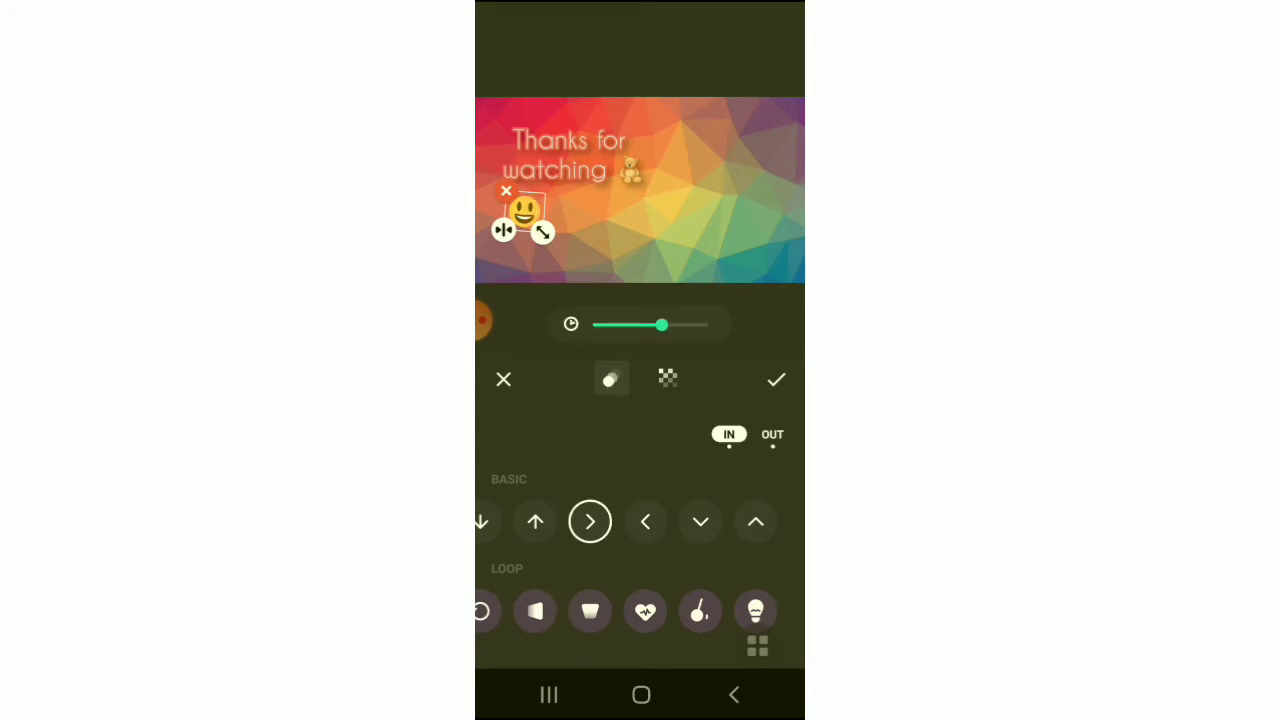
- Apply the sticker animation and play back the clip to check it
click(776, 379)
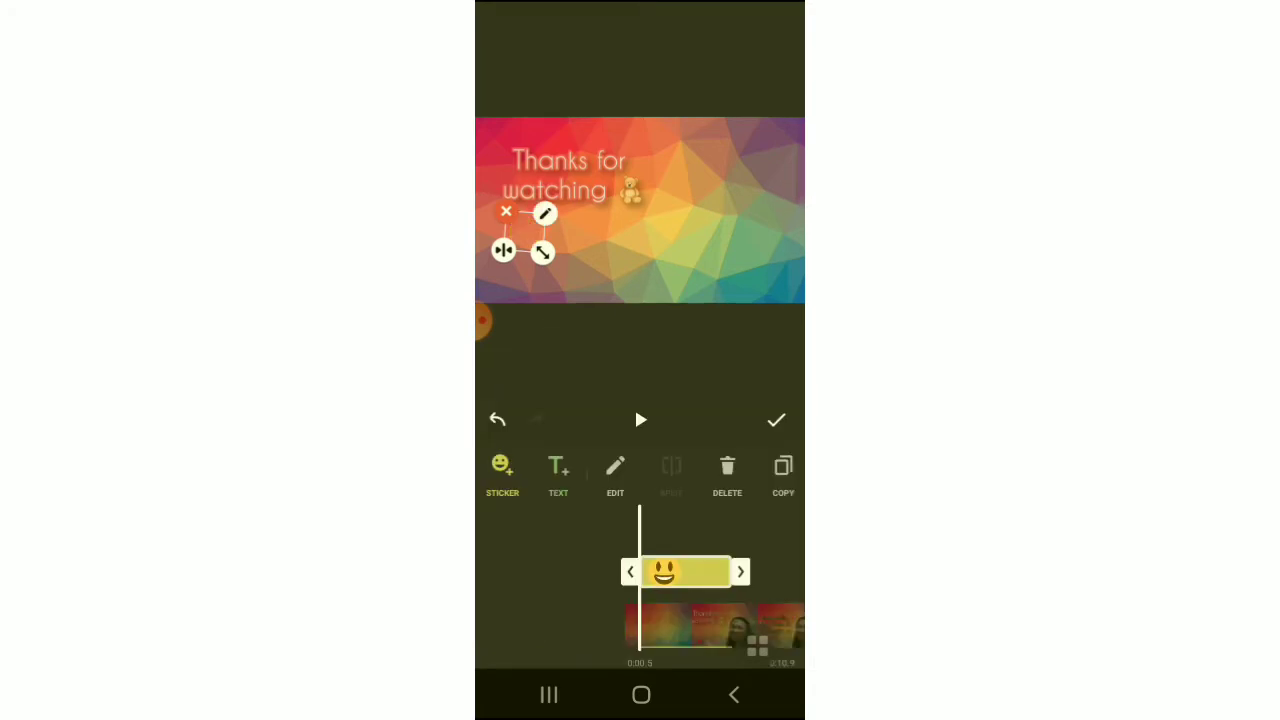
drag(700, 625, 715, 625)
click(640, 420)
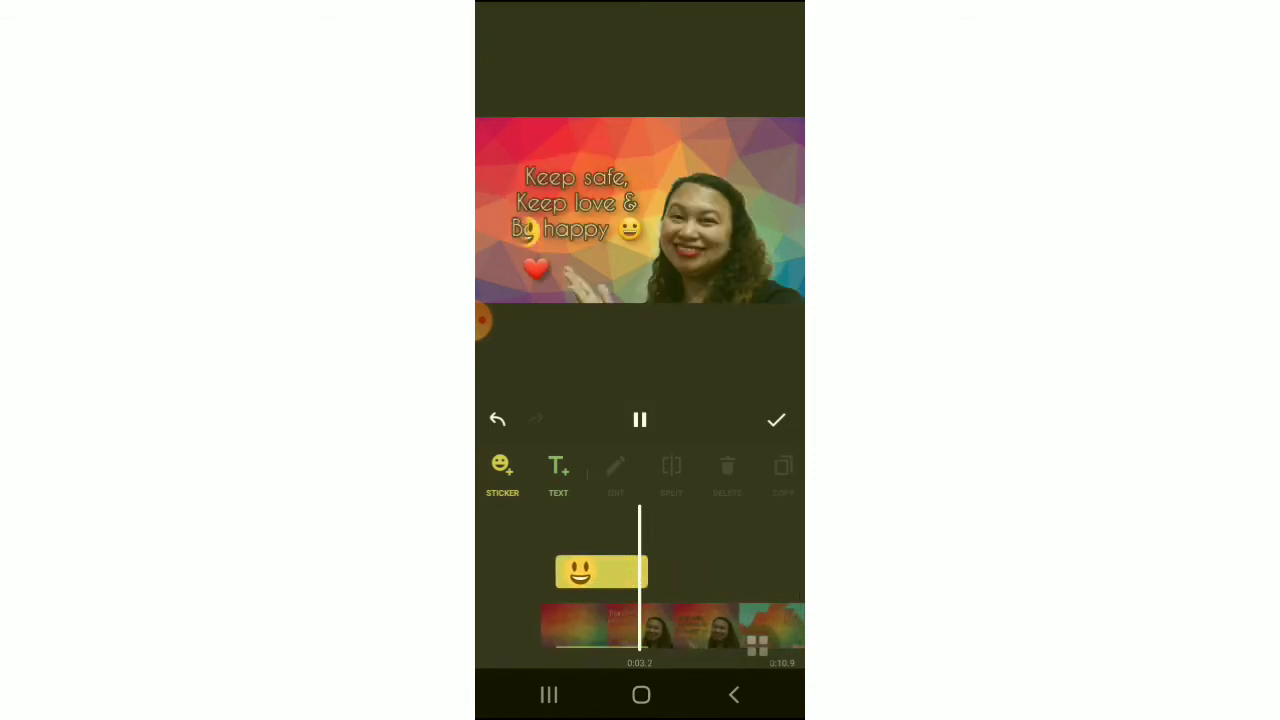
click(640, 420)
drag(640, 625, 723, 625)
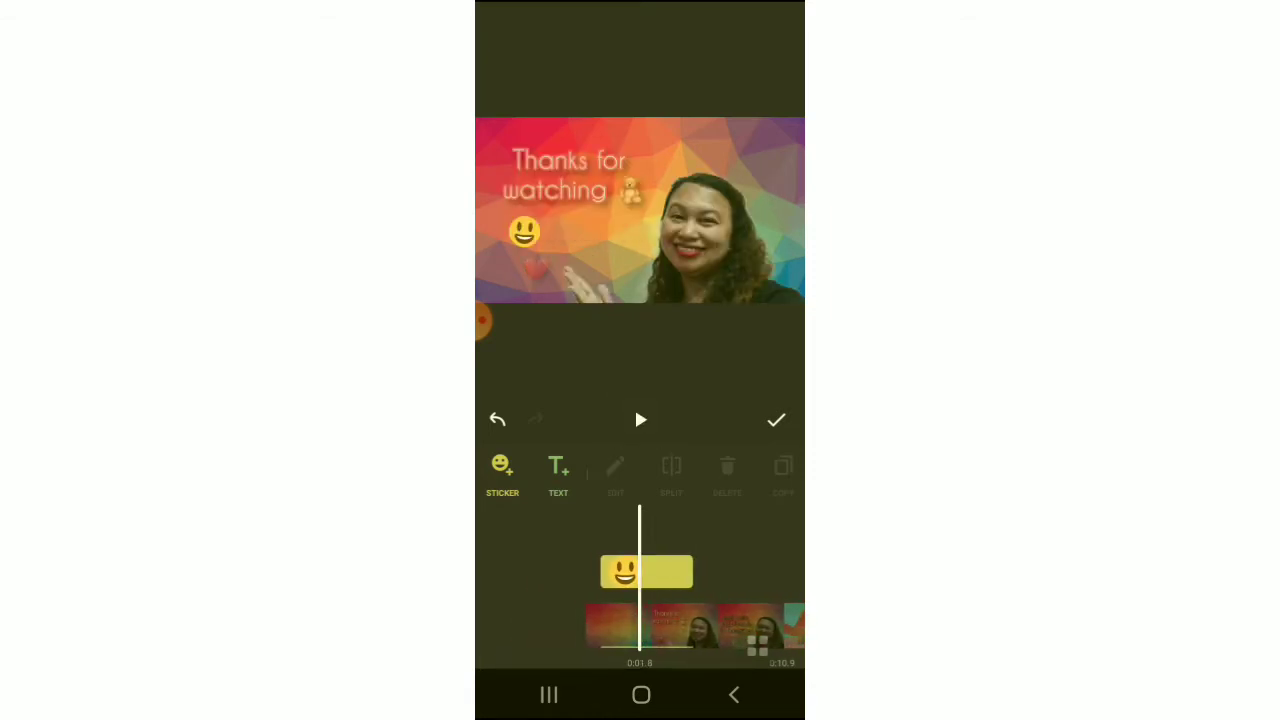
- Move the smiley above 'Thanks' and replay the video from the start
click(660, 571)
mouse_move(524, 232)
mouse_down()
mouse_move(503, 271)
mouse_move(597, 200)
mouse_move(563, 135)
mouse_move(498, 140)
mouse_move(757, 160)
mouse_move(518, 208)
mouse_move(615, 224)
mouse_move(602, 252)
mouse_move(634, 281)
mouse_up()
drag(620, 625, 670, 625)
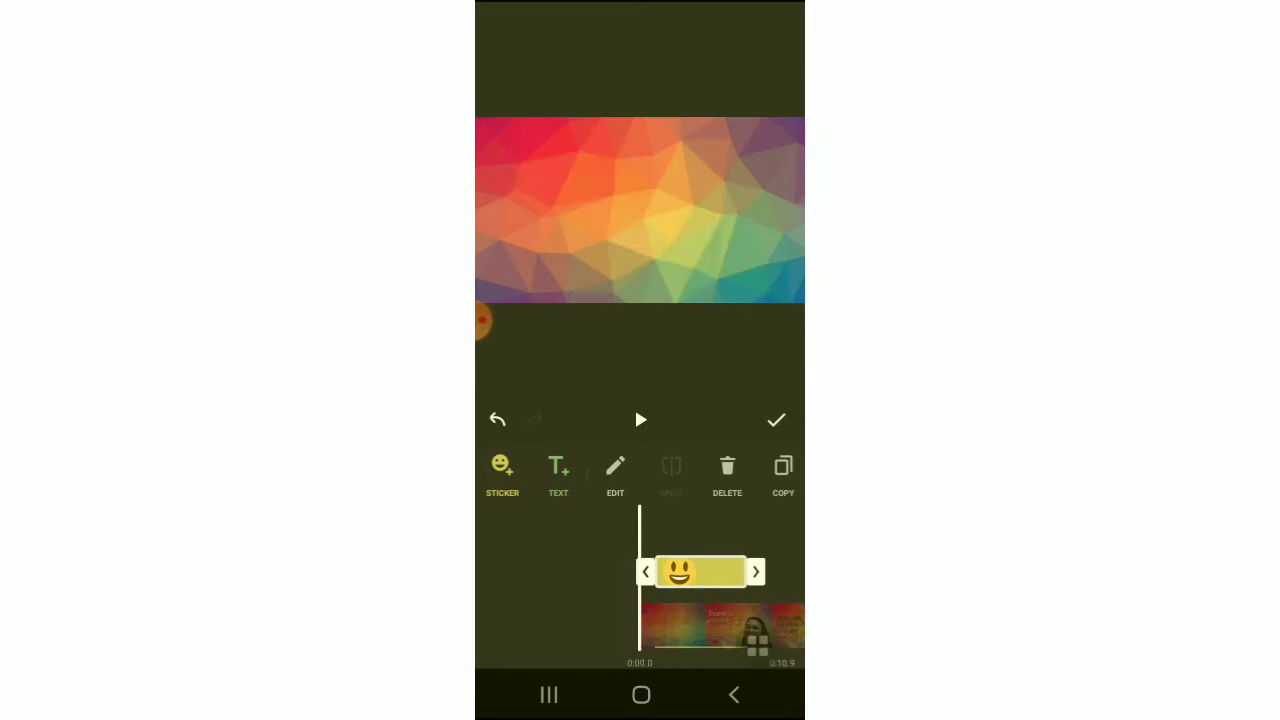
click(640, 420)
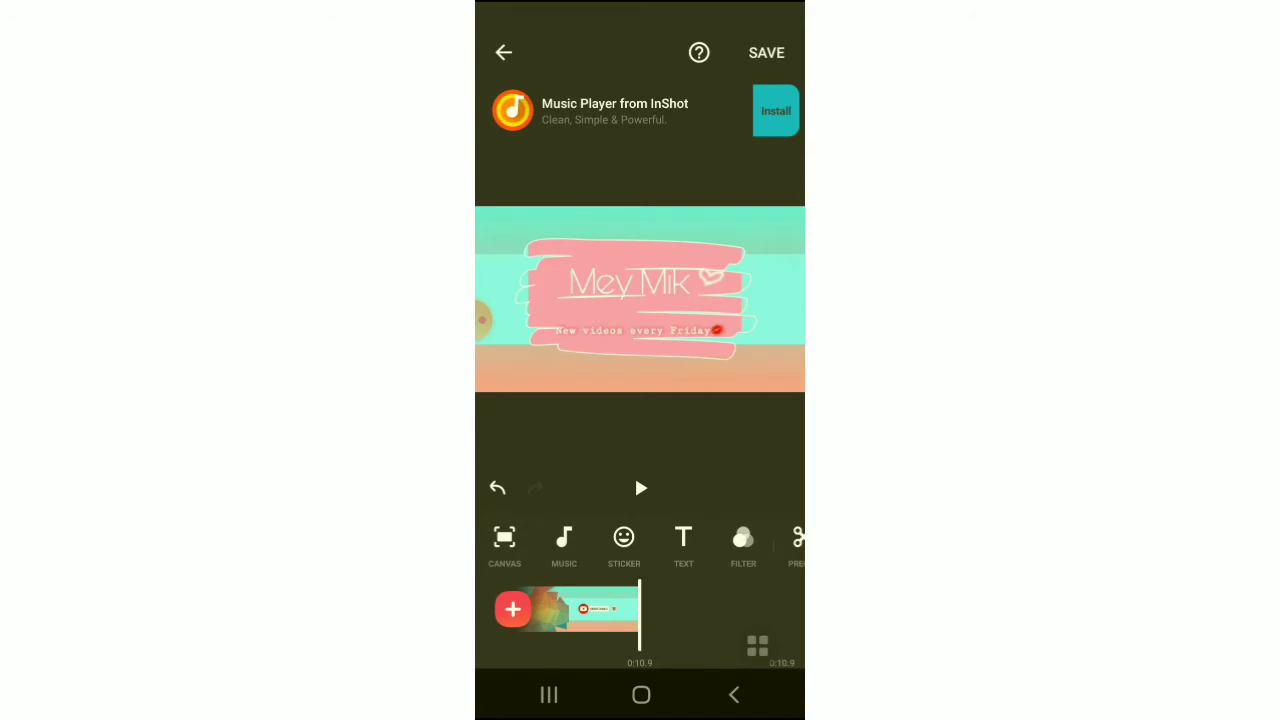
- Export the video to the phone, then return to the first home screen page
click(766, 52)
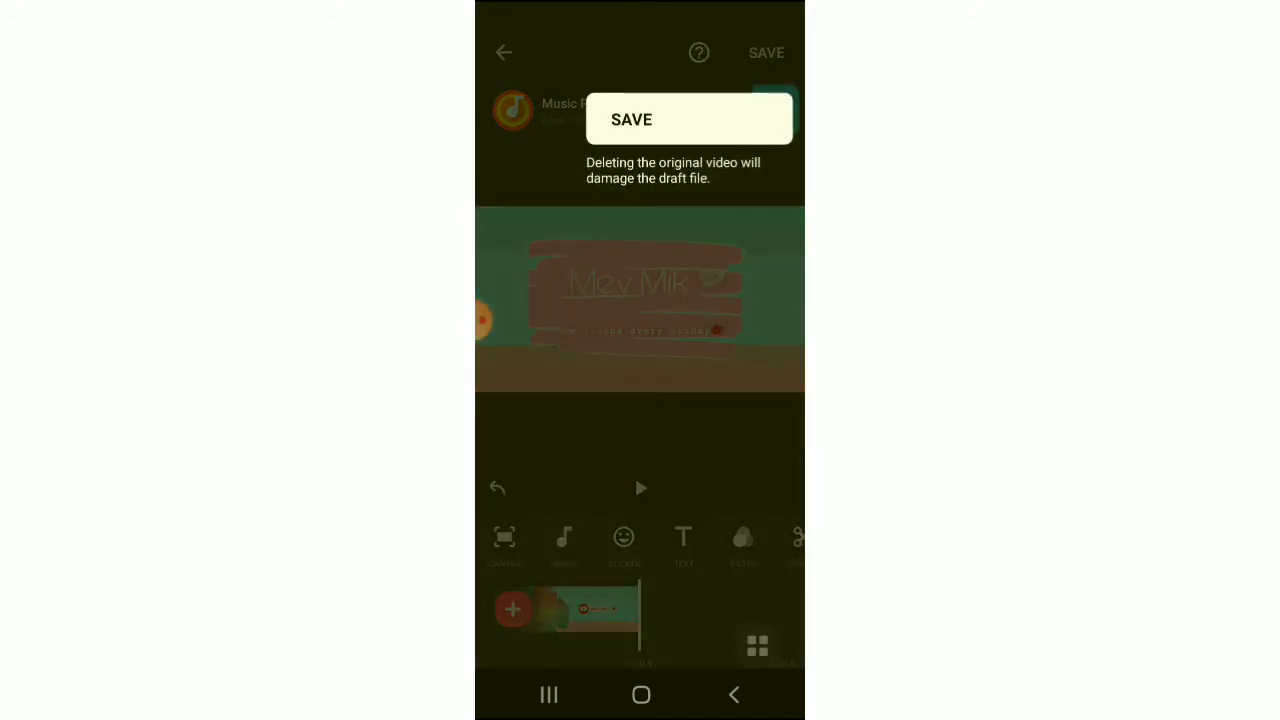
click(689, 119)
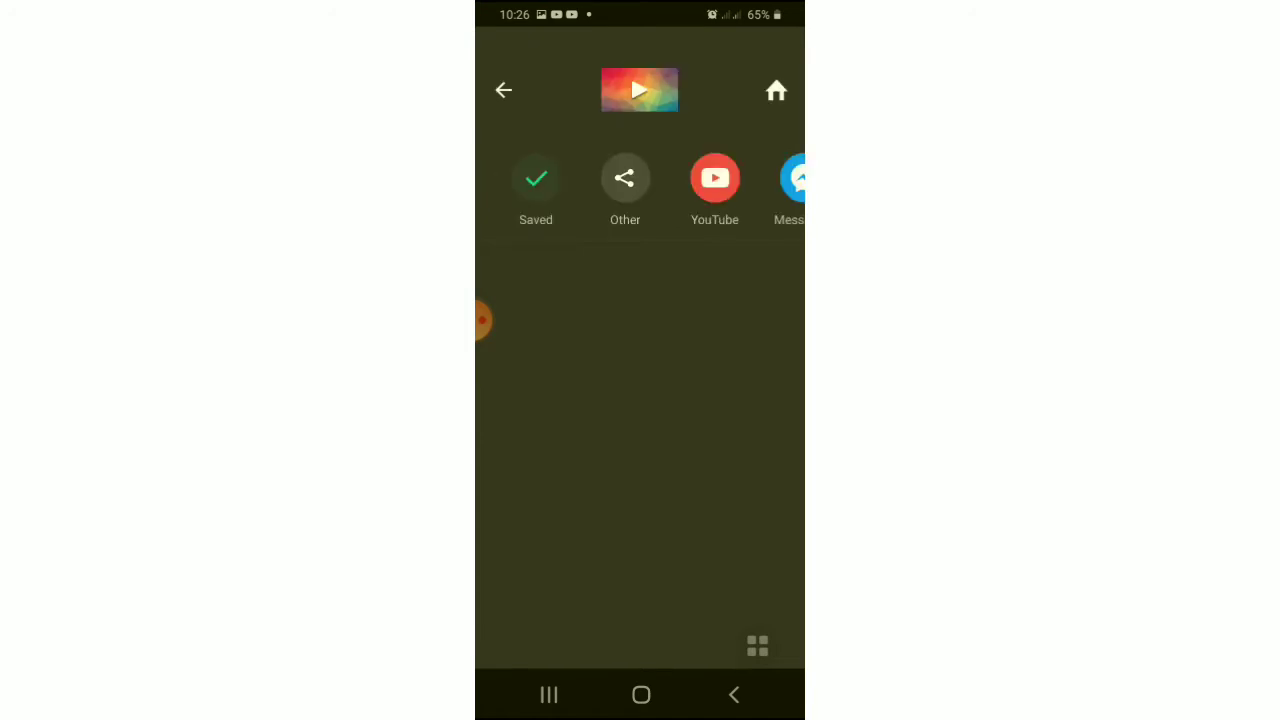
click(641, 694)
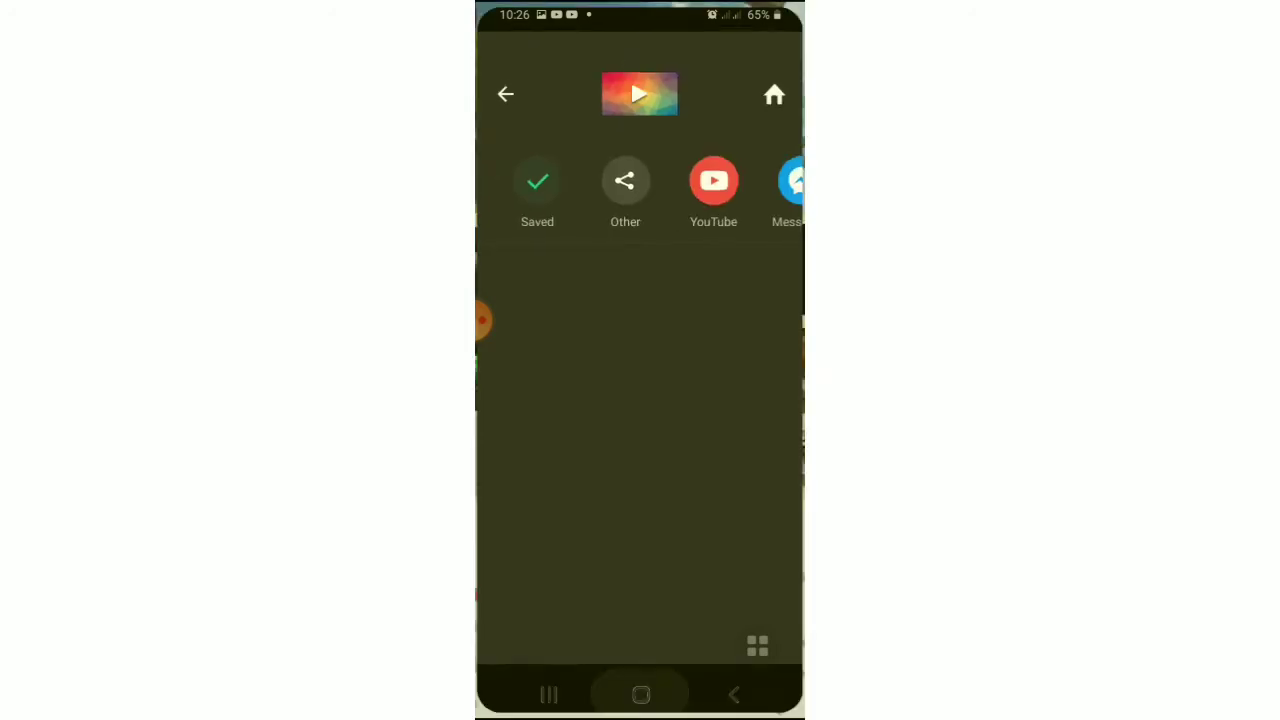
drag(560, 400, 760, 400)
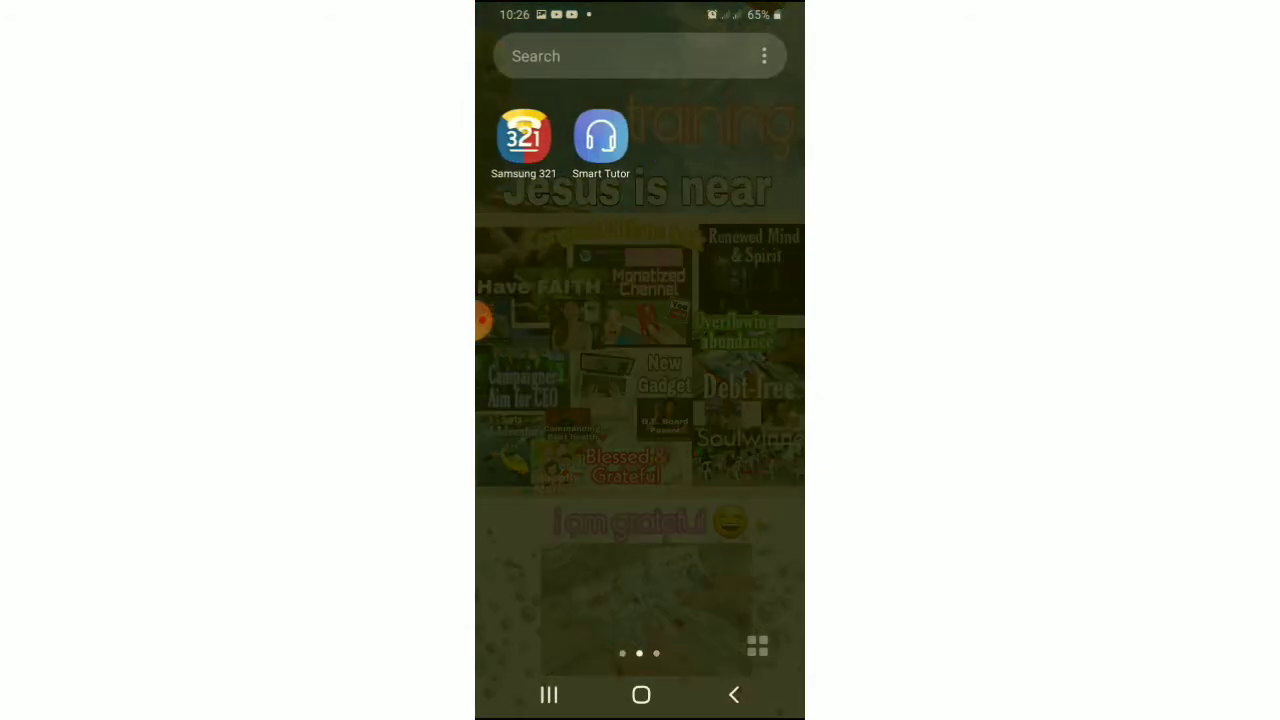
drag(560, 400, 760, 400)
- Play the newly exported video from the Gallery's inshot album, then return to the album
click(524, 352)
drag(640, 500, 640, 190)
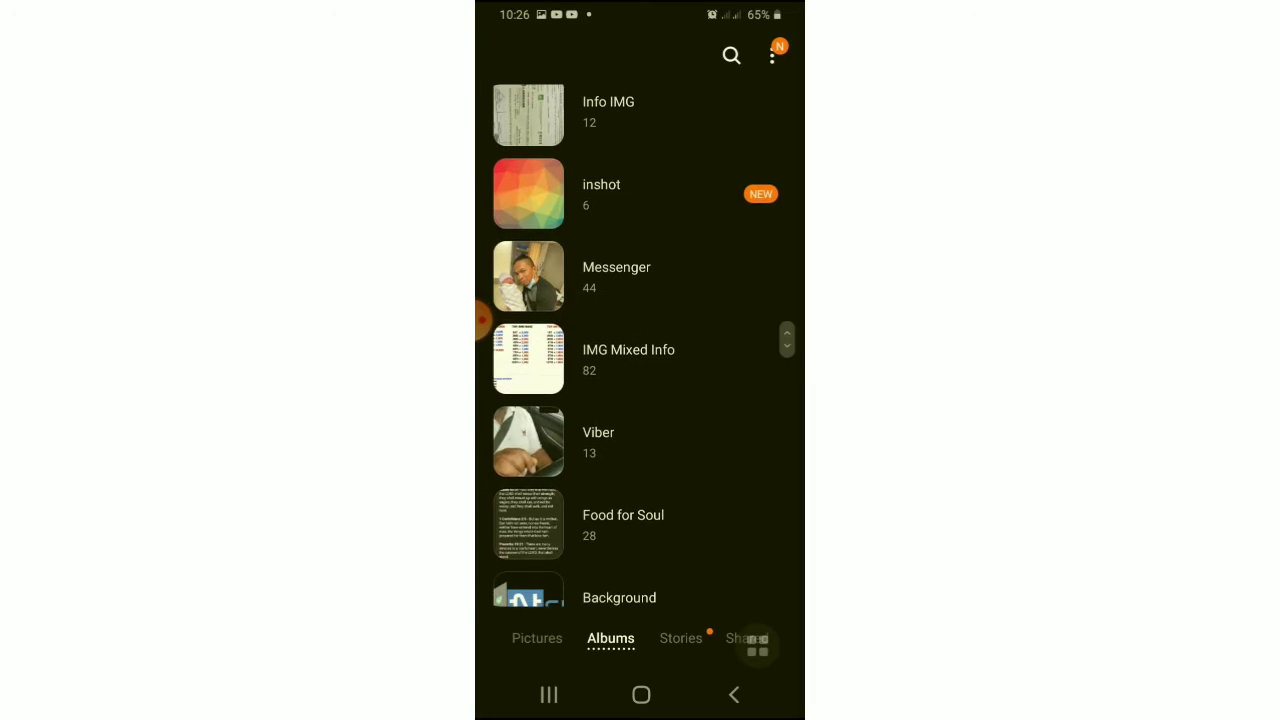
click(528, 193)
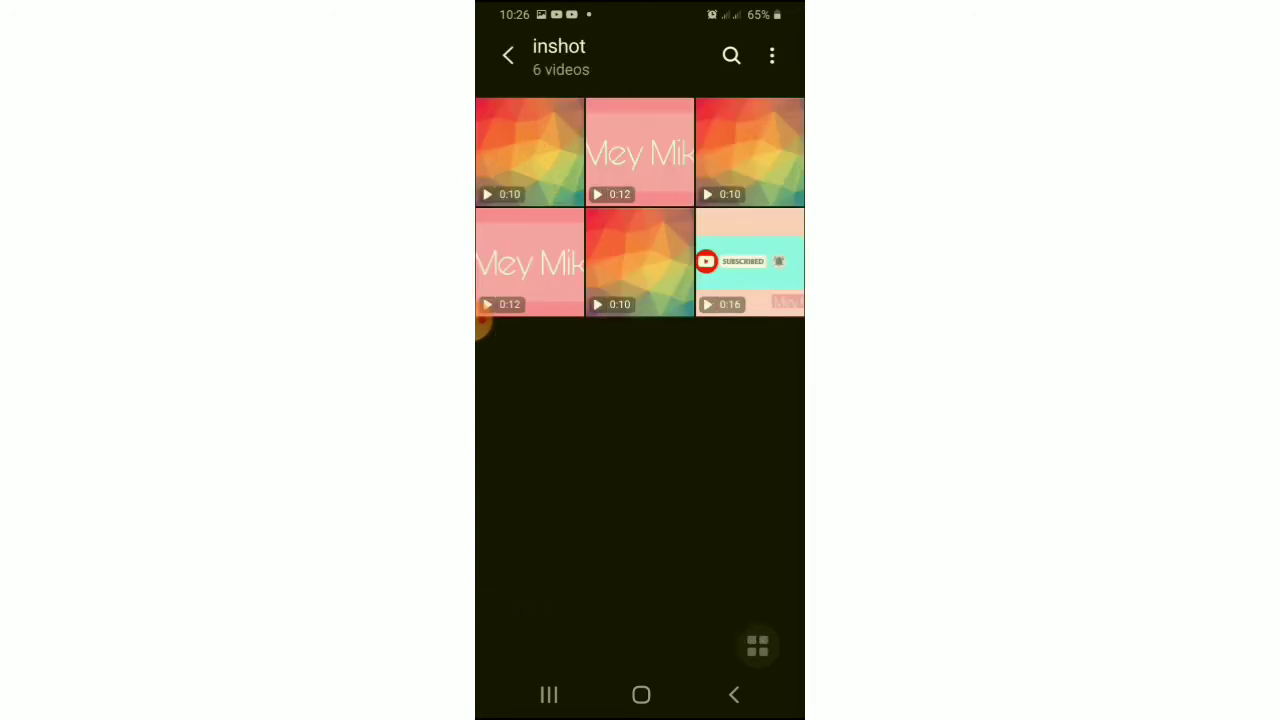
click(484, 316)
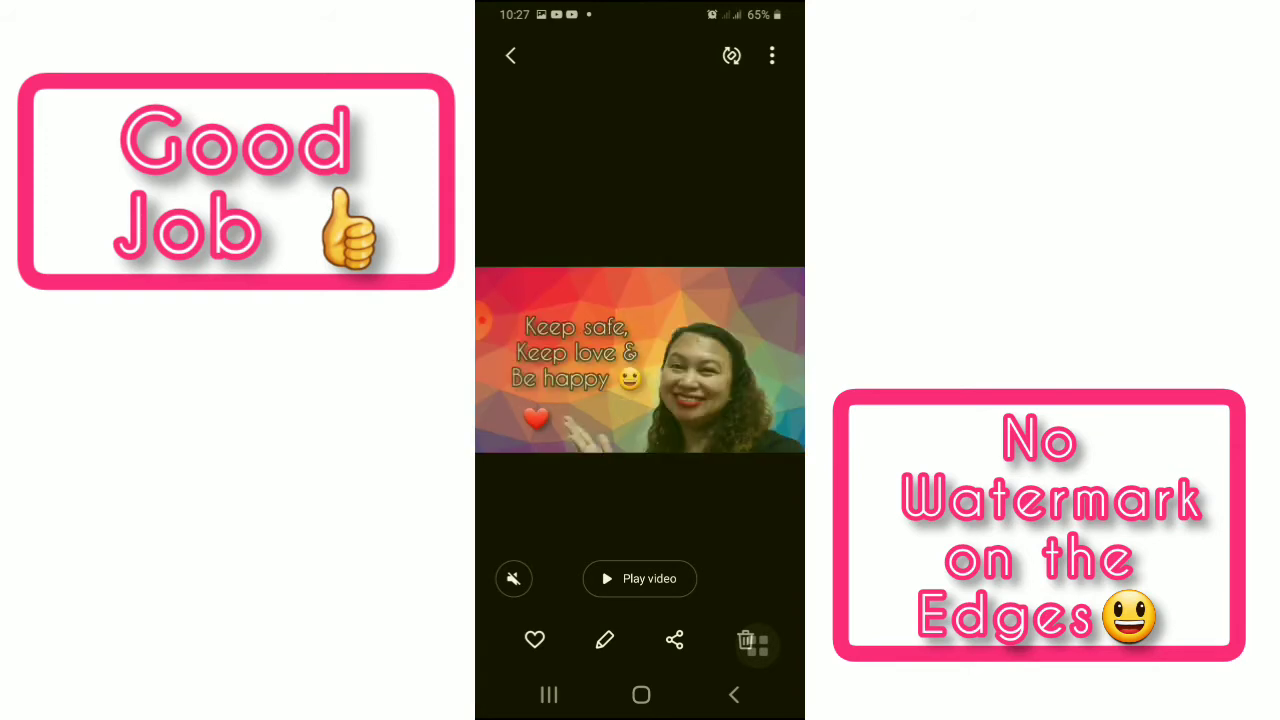
click(510, 55)
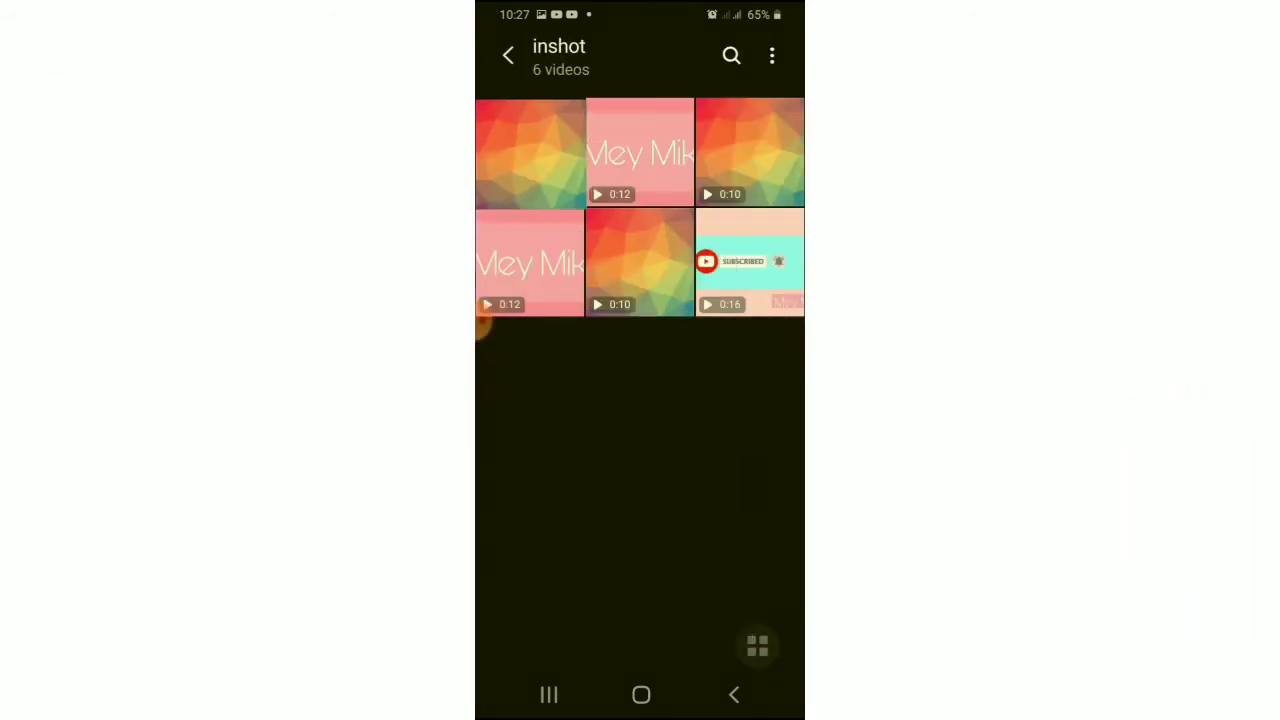
- Leave the Gallery and reopen the InShot project in the video editor
click(641, 694)
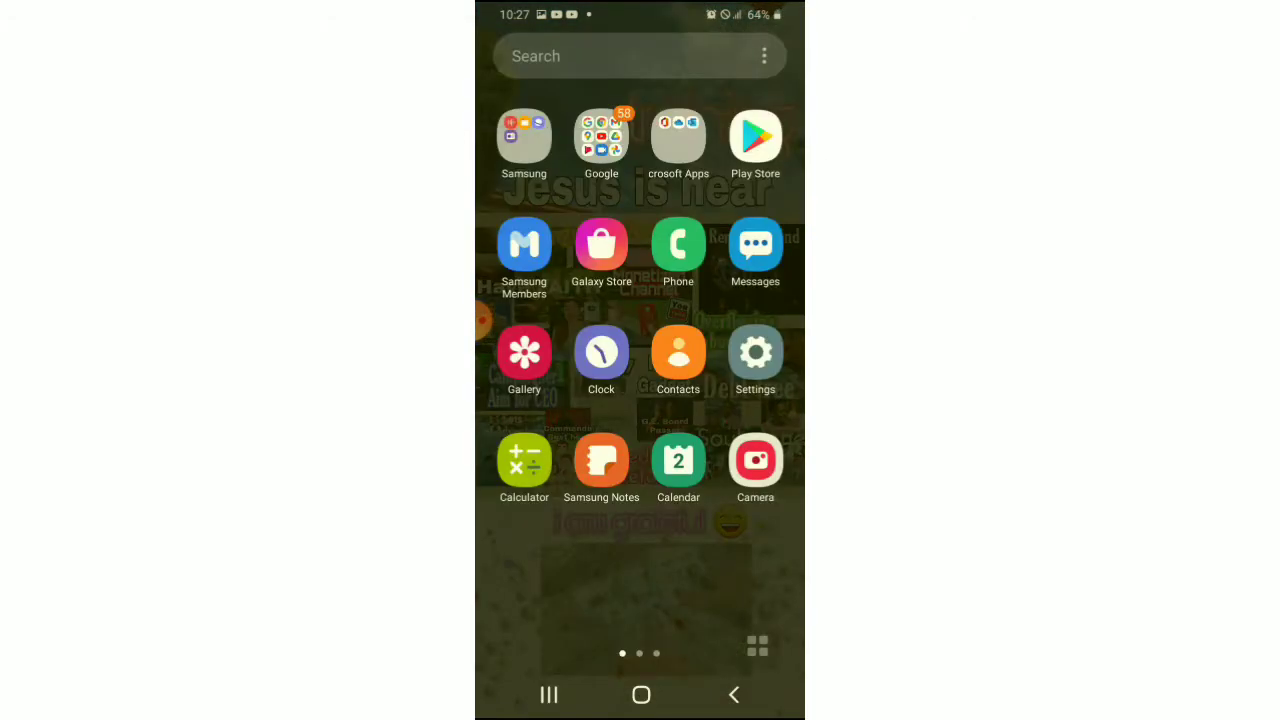
drag(740, 400, 540, 400)
drag(740, 400, 540, 400)
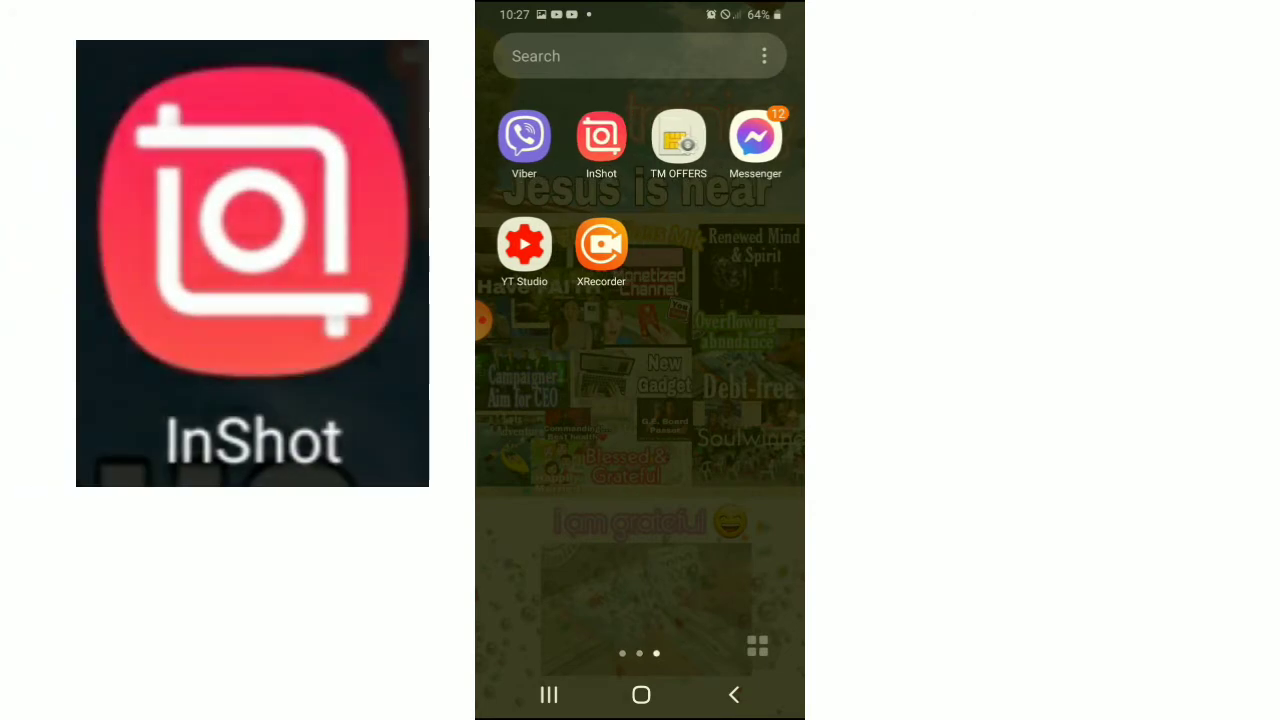
click(601, 137)
click(503, 89)
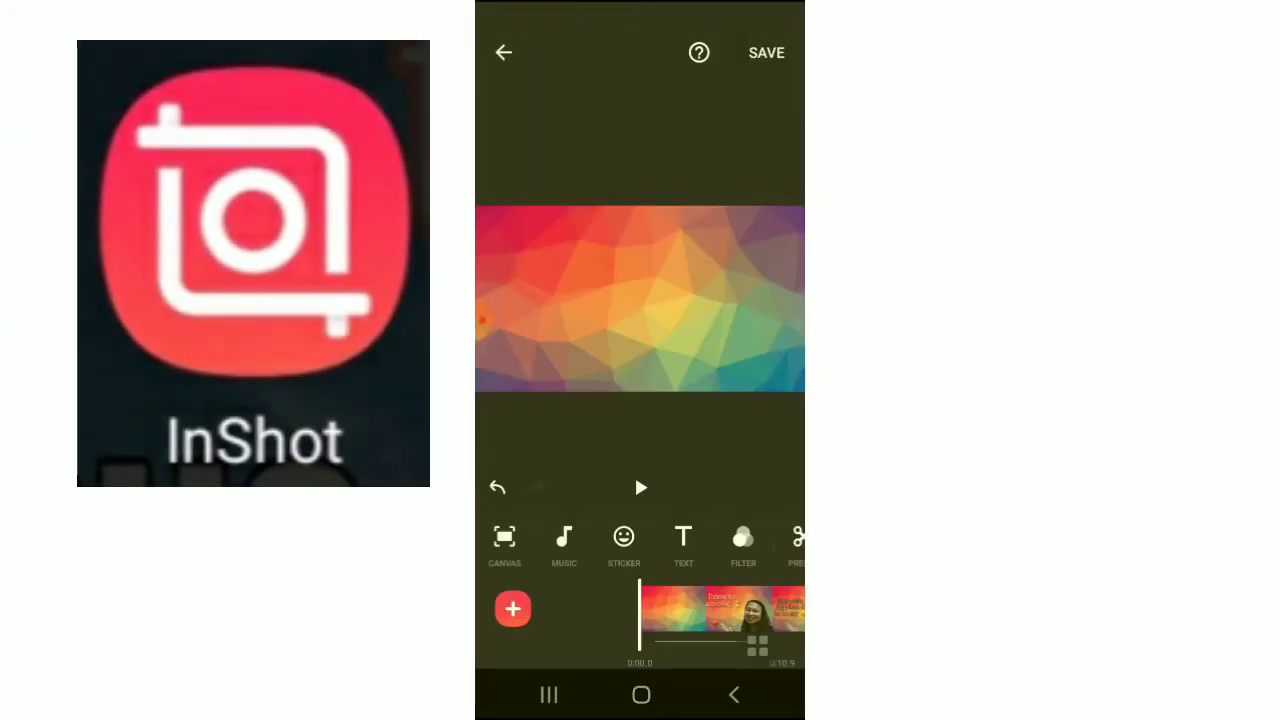
mouse_move(720, 610)
mouse_down()
mouse_move(610, 610)
mouse_move(710, 610)
mouse_up()
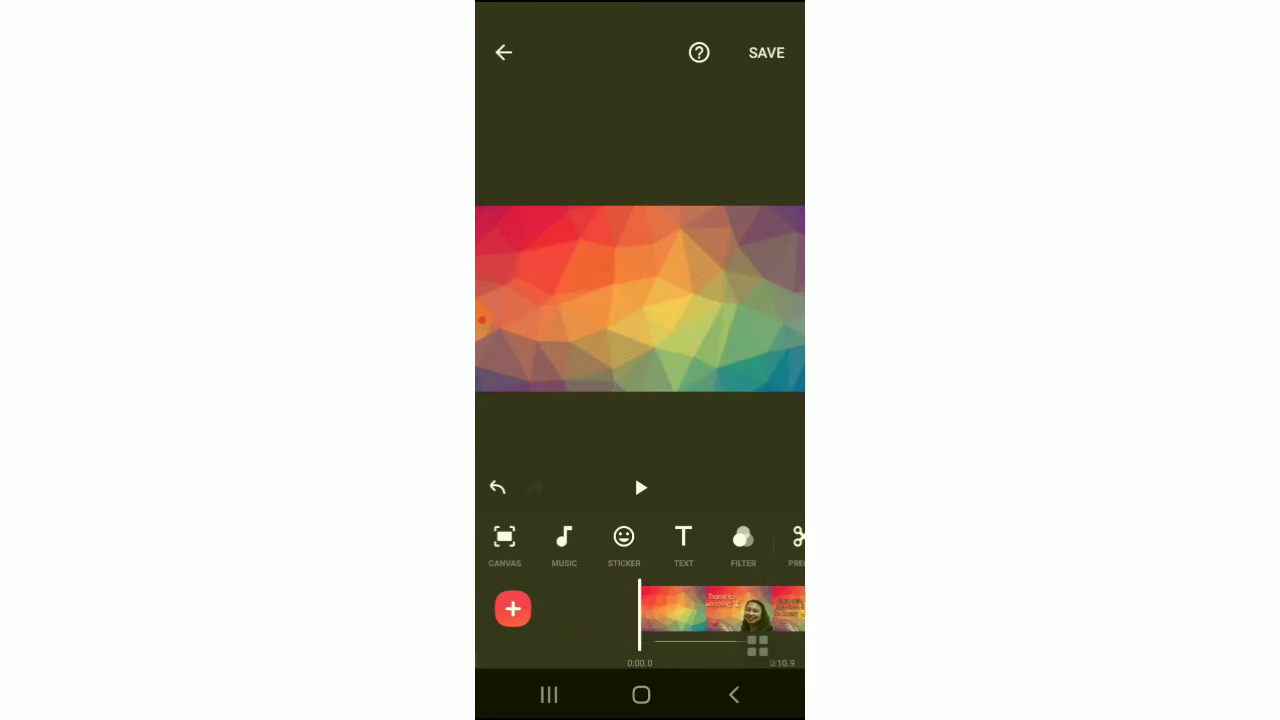
- Add a 'Gogi' text caption to the clip and browse the font list
click(683, 545)
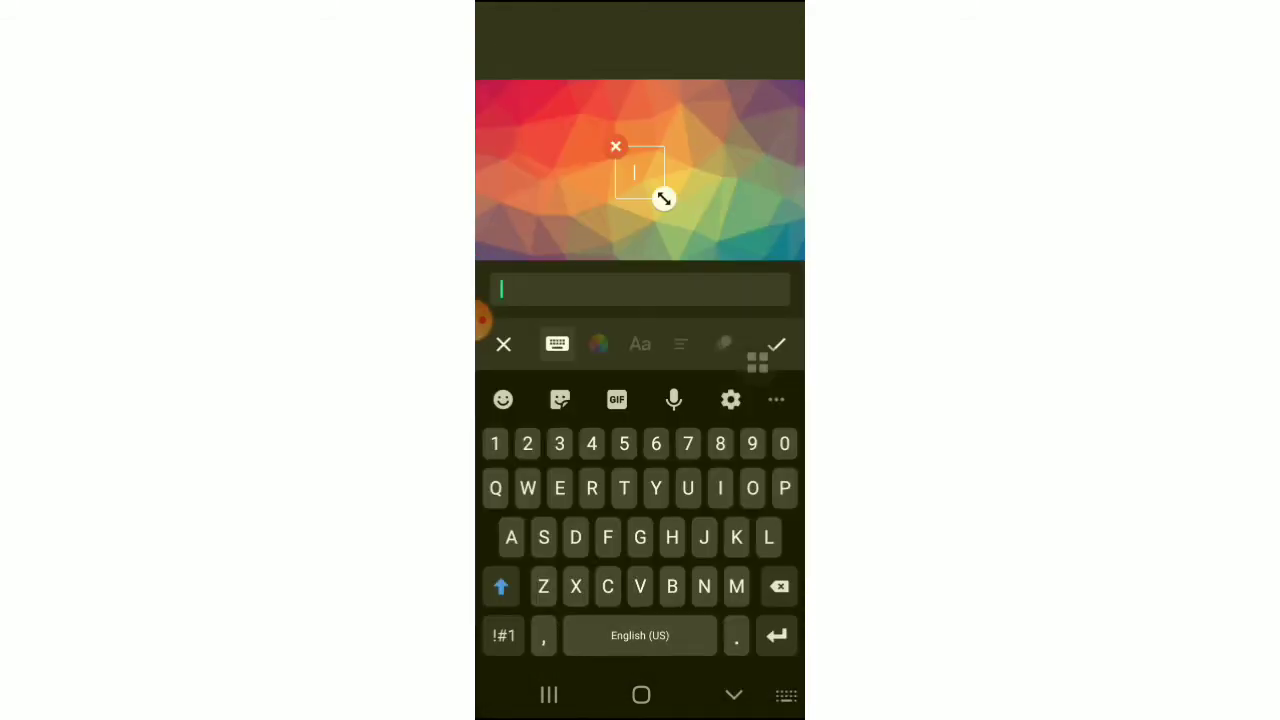
text(Gogi)
click(640, 344)
scroll(640, 520, down, 5)
scroll(640, 520, down, 3)
scroll(640, 520, down, 3)
scroll(640, 520, down, 2)
scroll(640, 520, up, 1)
scroll(640, 520, up, 3)
scroll(640, 520, up, 3)
scroll(640, 520, up, 3)
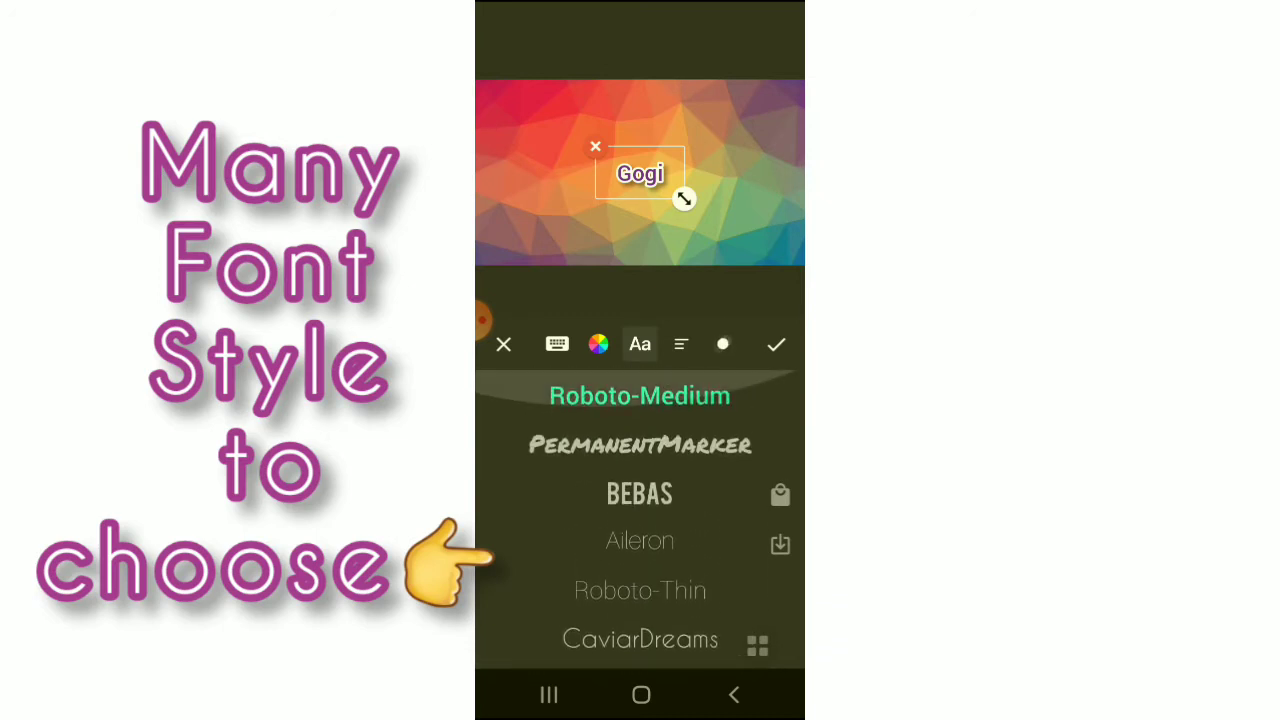
scroll(640, 520, down, 3)
scroll(640, 520, down, 3)
scroll(640, 520, down, 2)
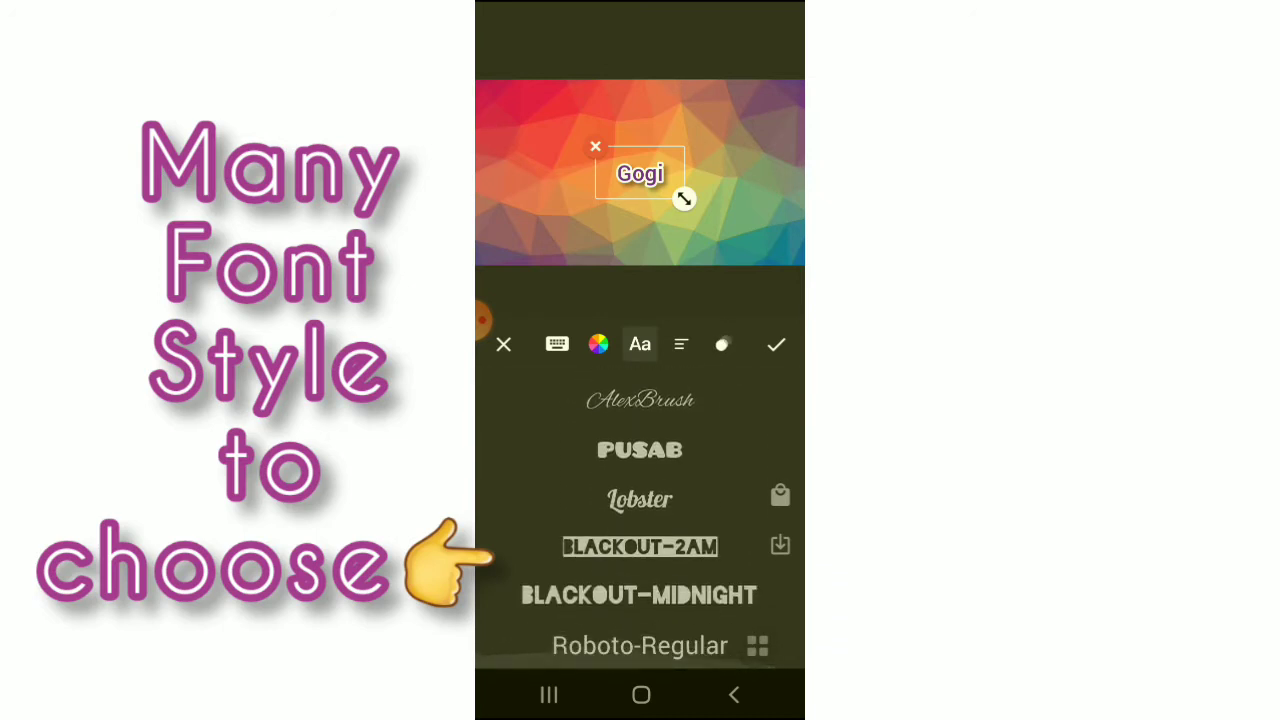
scroll(640, 520, up, 2)
scroll(640, 520, up, 1)
scroll(640, 520, down, 3)
scroll(640, 520, up, 3)
scroll(640, 520, up, 1)
scroll(640, 520, down, 2)
scroll(640, 520, down, 3)
scroll(640, 520, down, 2)
scroll(640, 520, up, 4)
scroll(640, 520, up, 4)
scroll(640, 520, up, 1)
scroll(640, 520, up, 2)
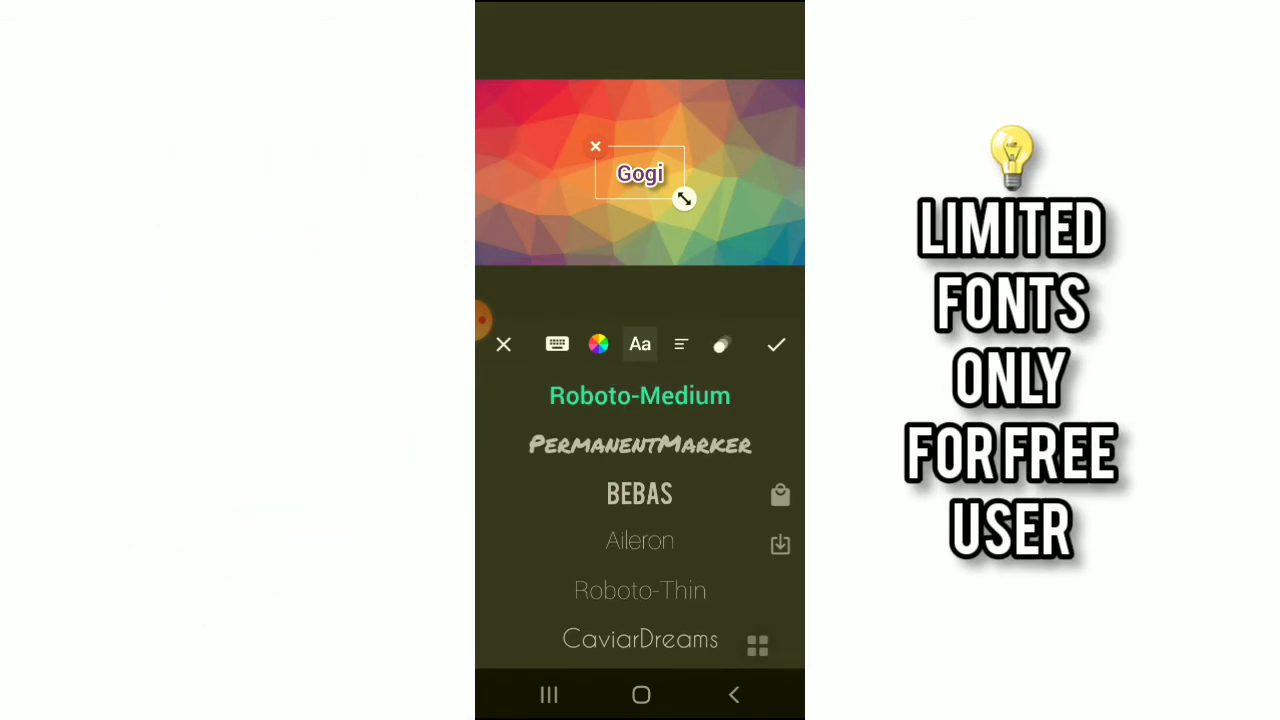
click(598, 344)
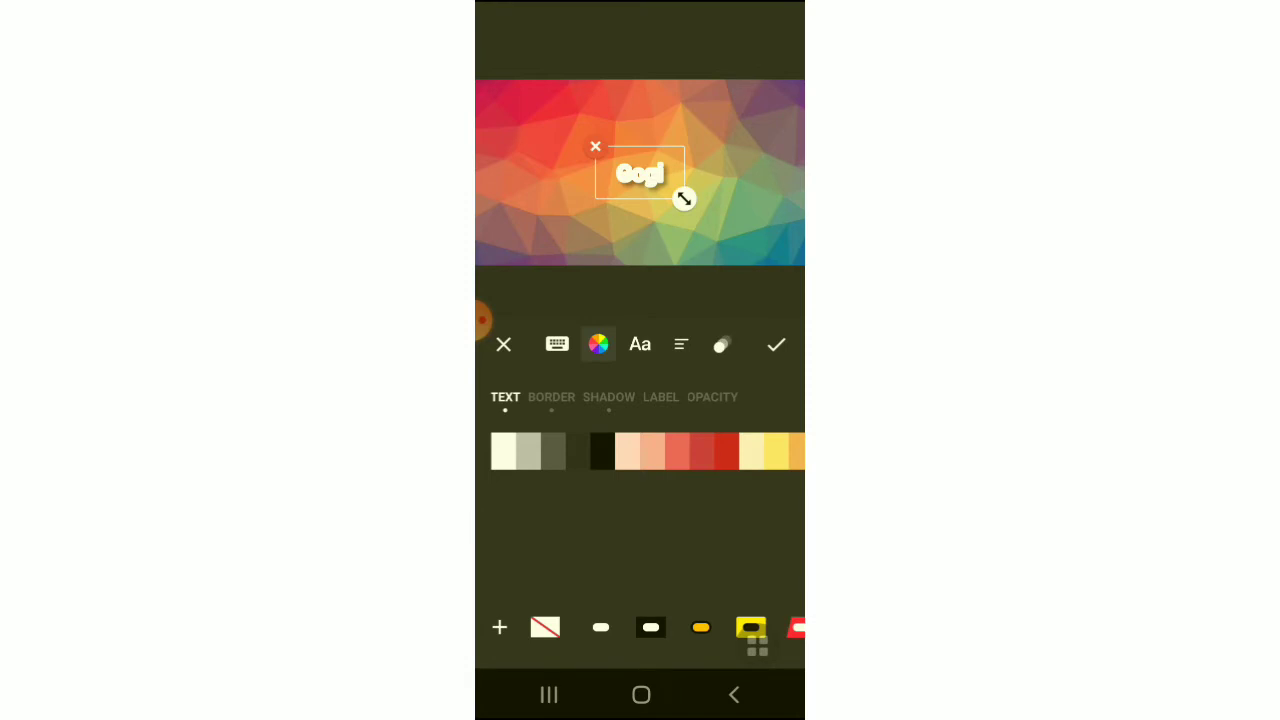
- Remove the white border from the Gogi caption and turn on its shadow
click(551, 397)
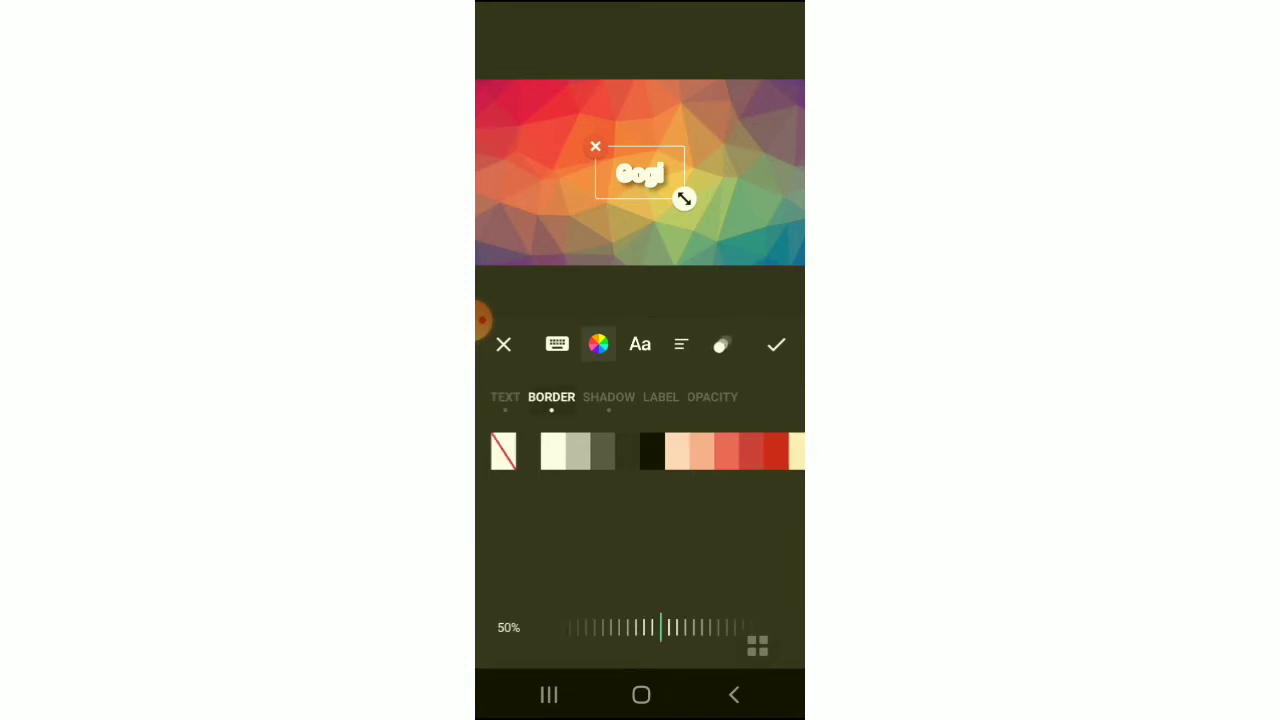
click(724, 344)
click(505, 397)
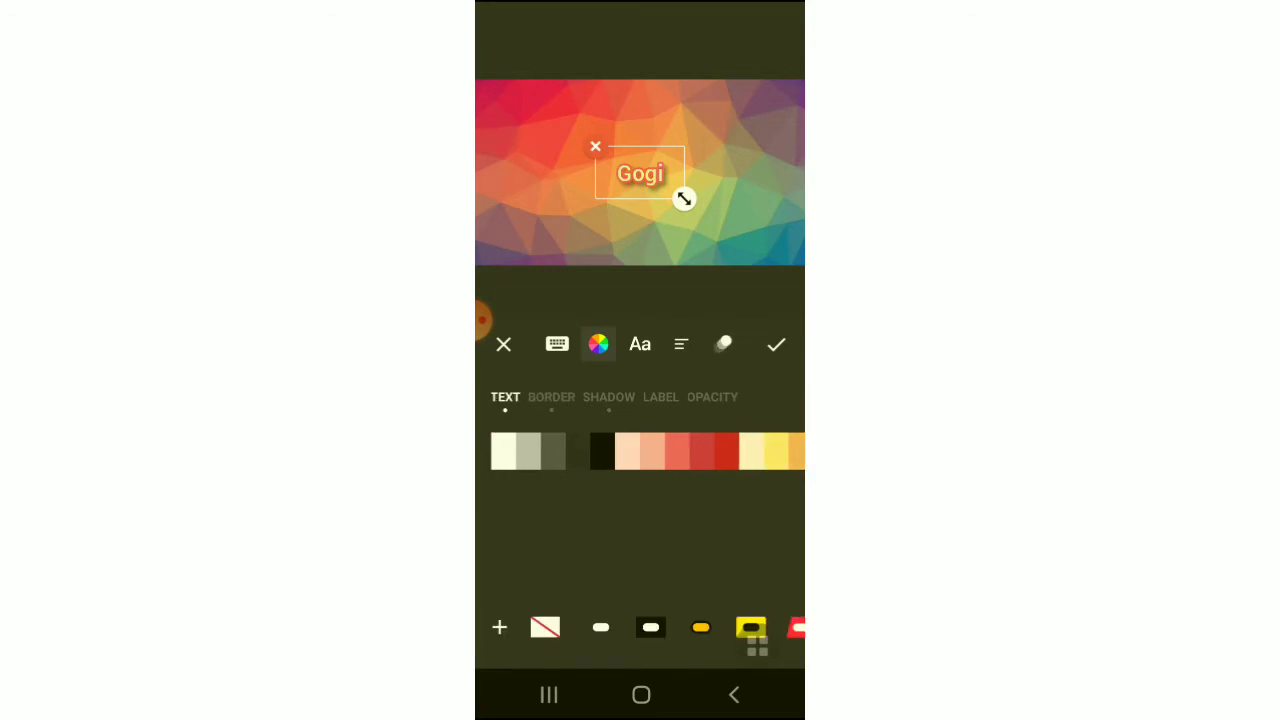
click(608, 397)
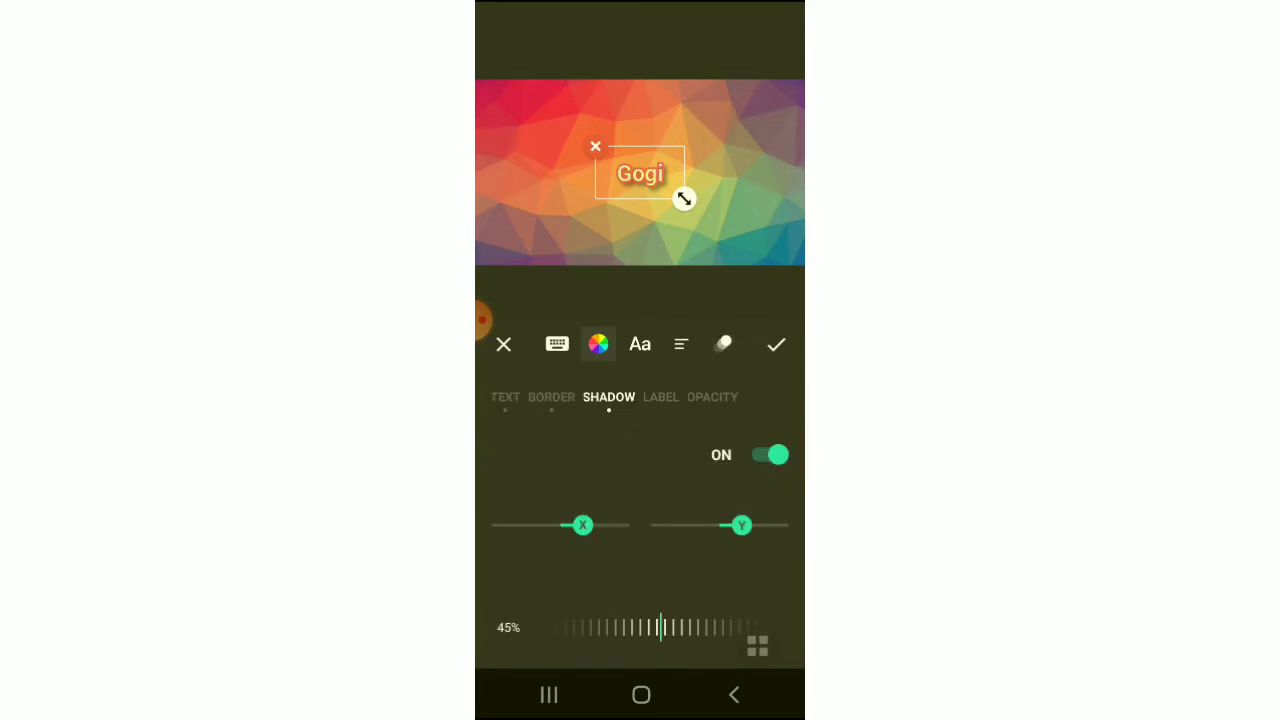
- Put a rounded white pill label behind the Gogi caption
click(660, 397)
click(654, 627)
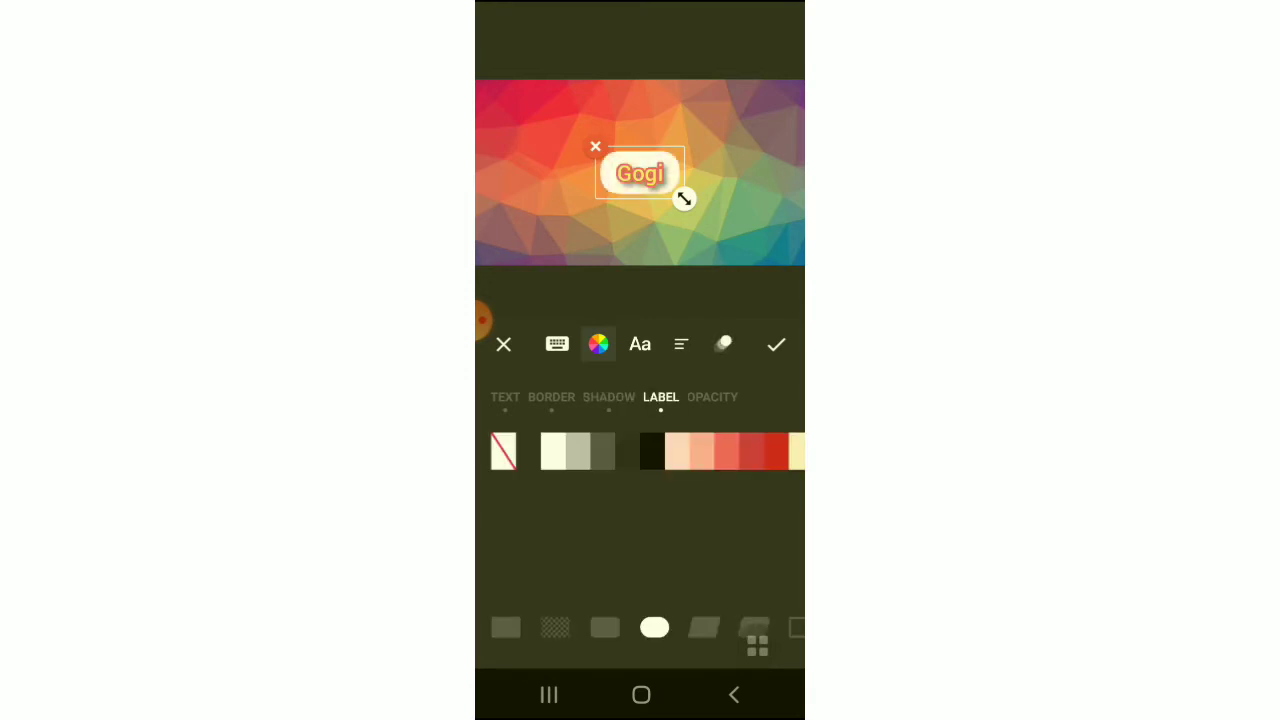
click(505, 397)
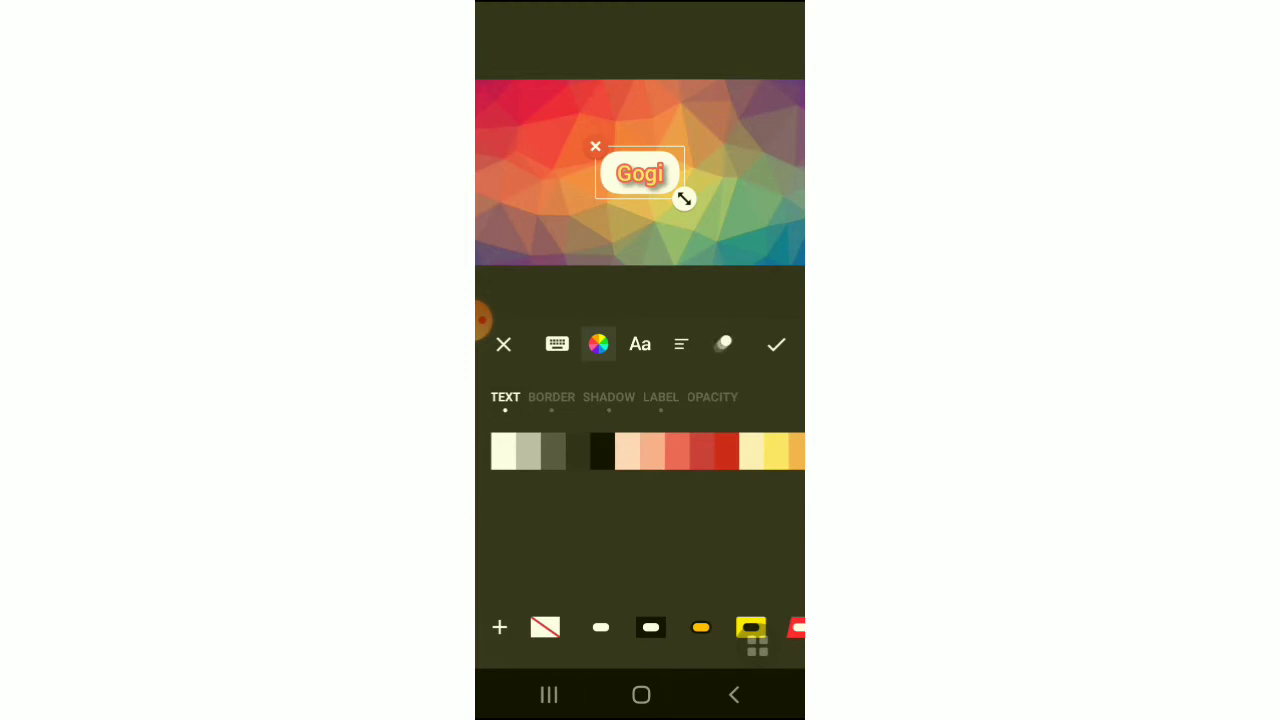
click(557, 344)
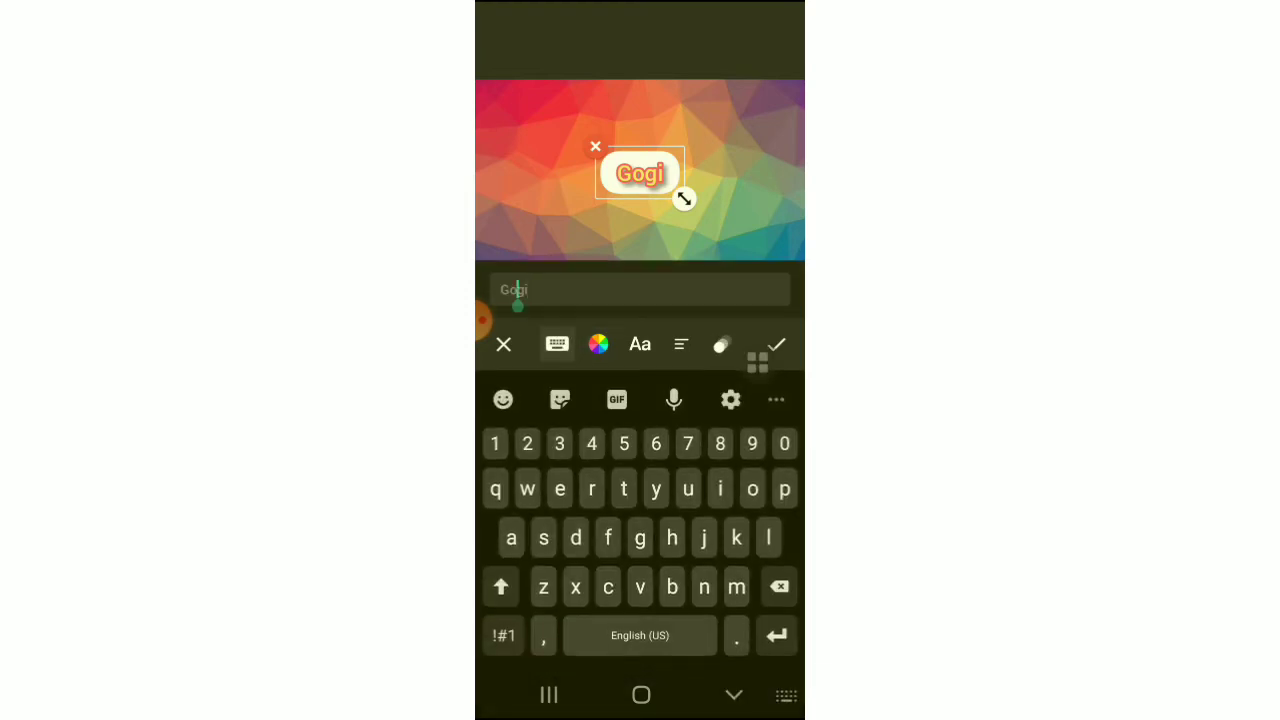
- Replace the caption text 'Gogi' with 'GOGO'
key(BackSpace)
key(BackSpace)
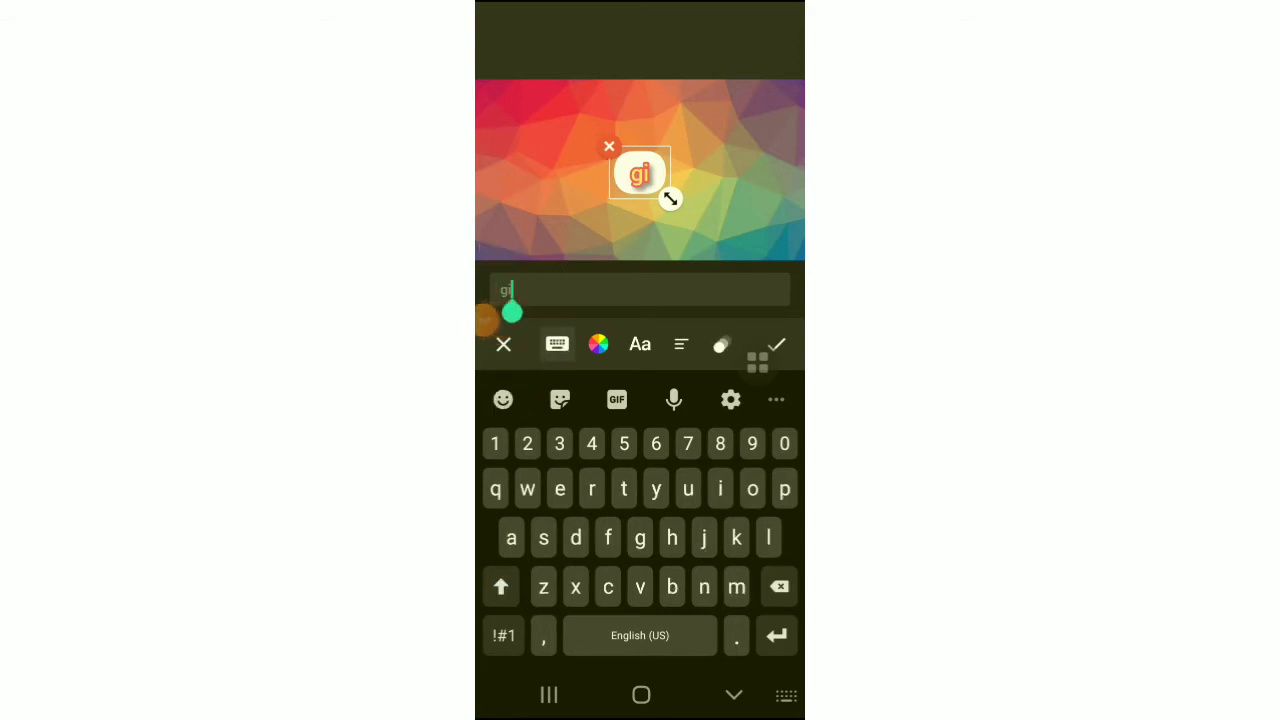
key(BackSpace)
key(BackSpace)
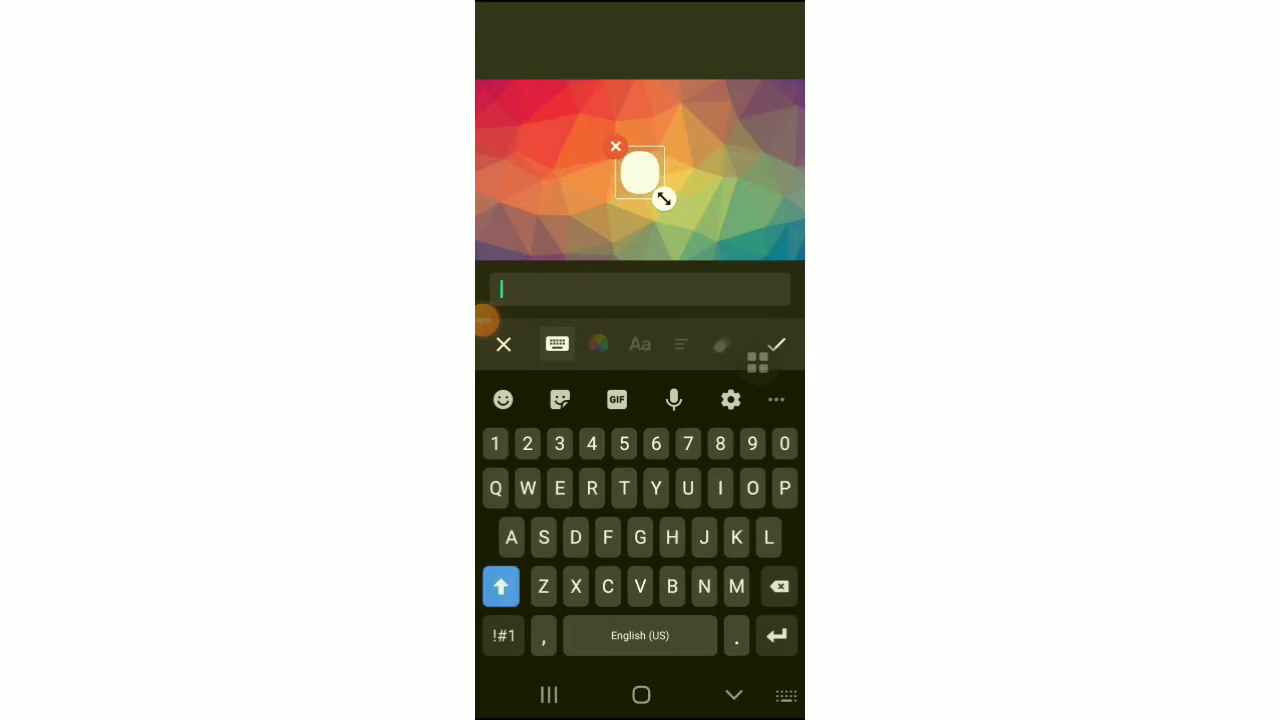
text(GOGO)
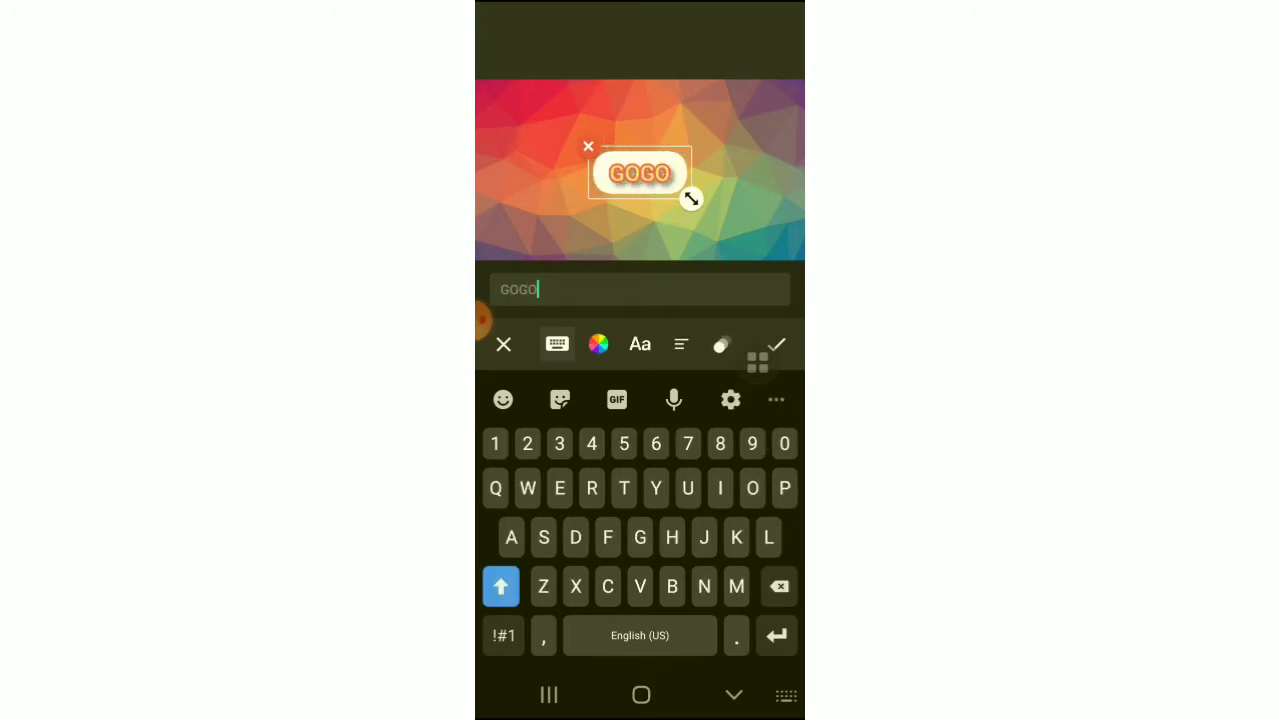
click(776, 344)
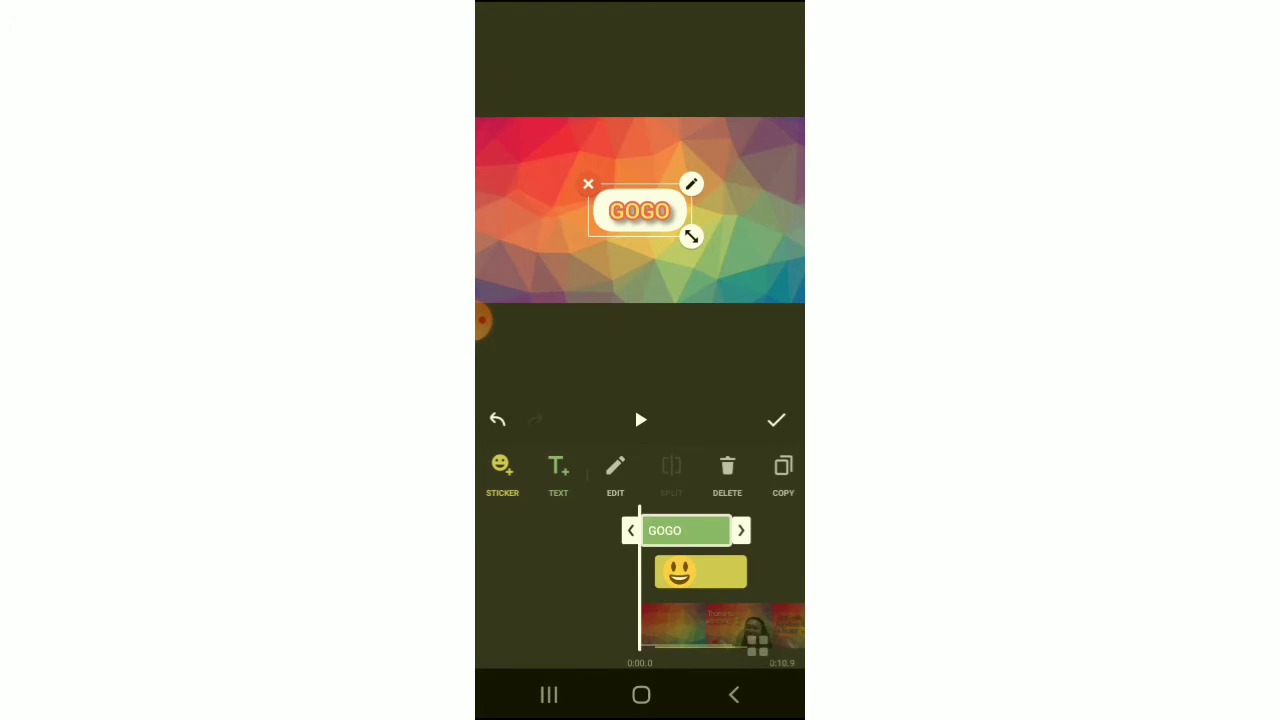
- Shift the GOGO text clip to start at the playhead and commit it
click(640, 420)
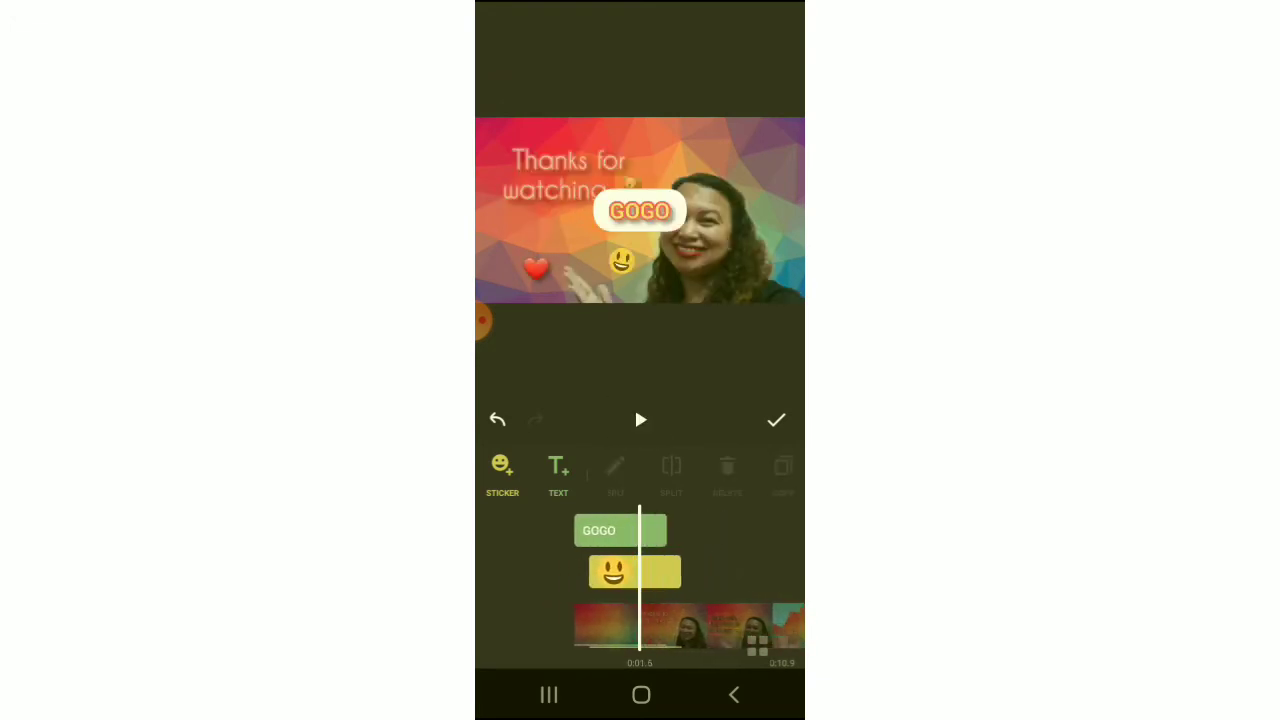
drag(578, 530, 686, 530)
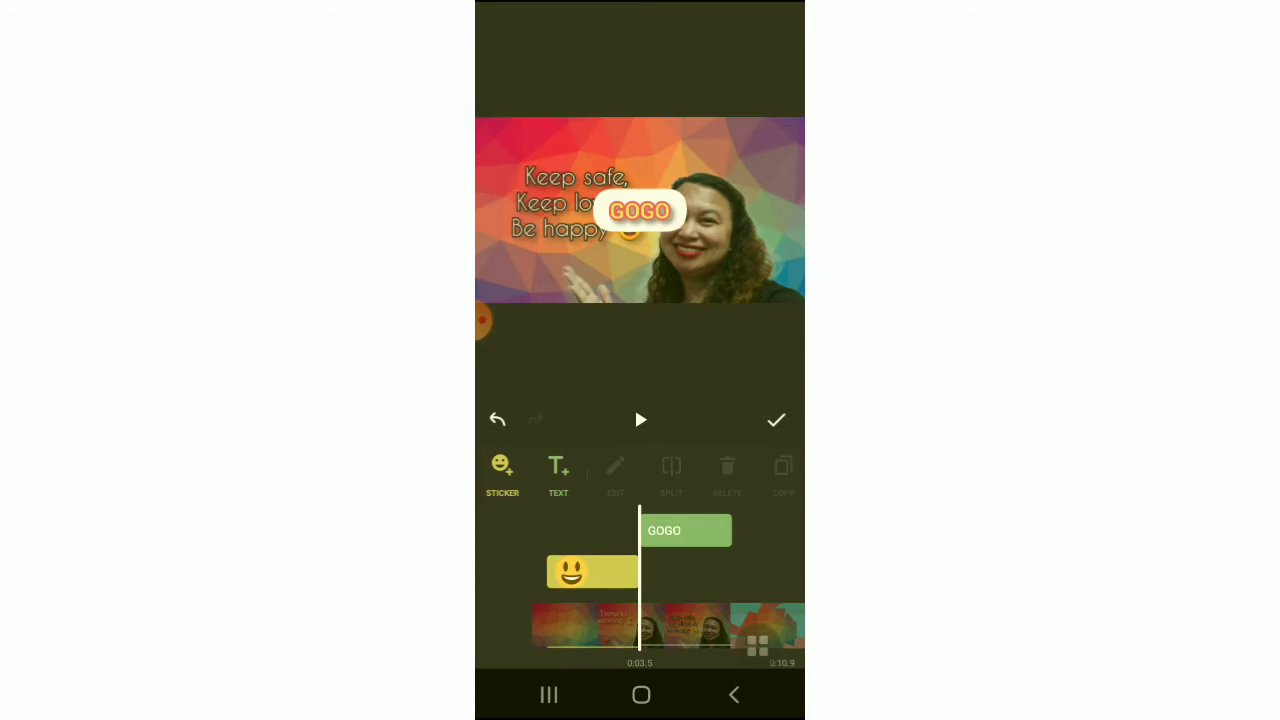
click(776, 420)
click(564, 540)
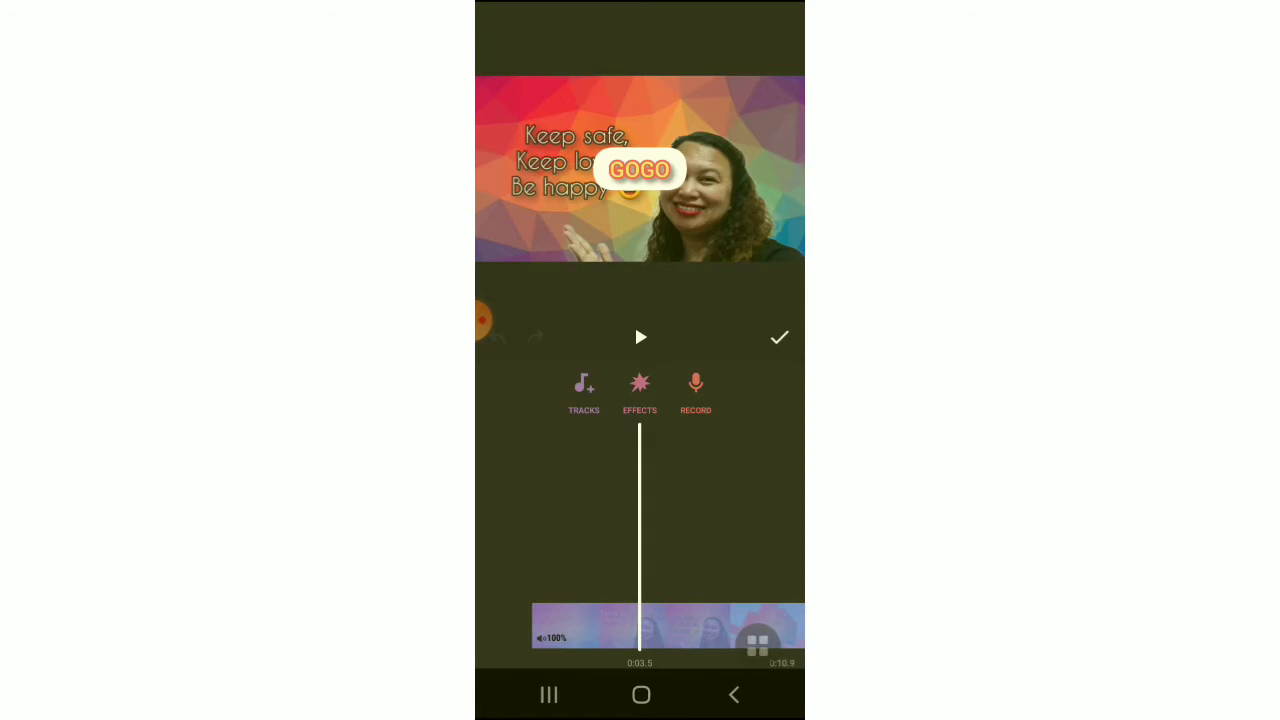
- Browse the Featured music albums, including the JOY album's tracks, without adding a song
click(584, 390)
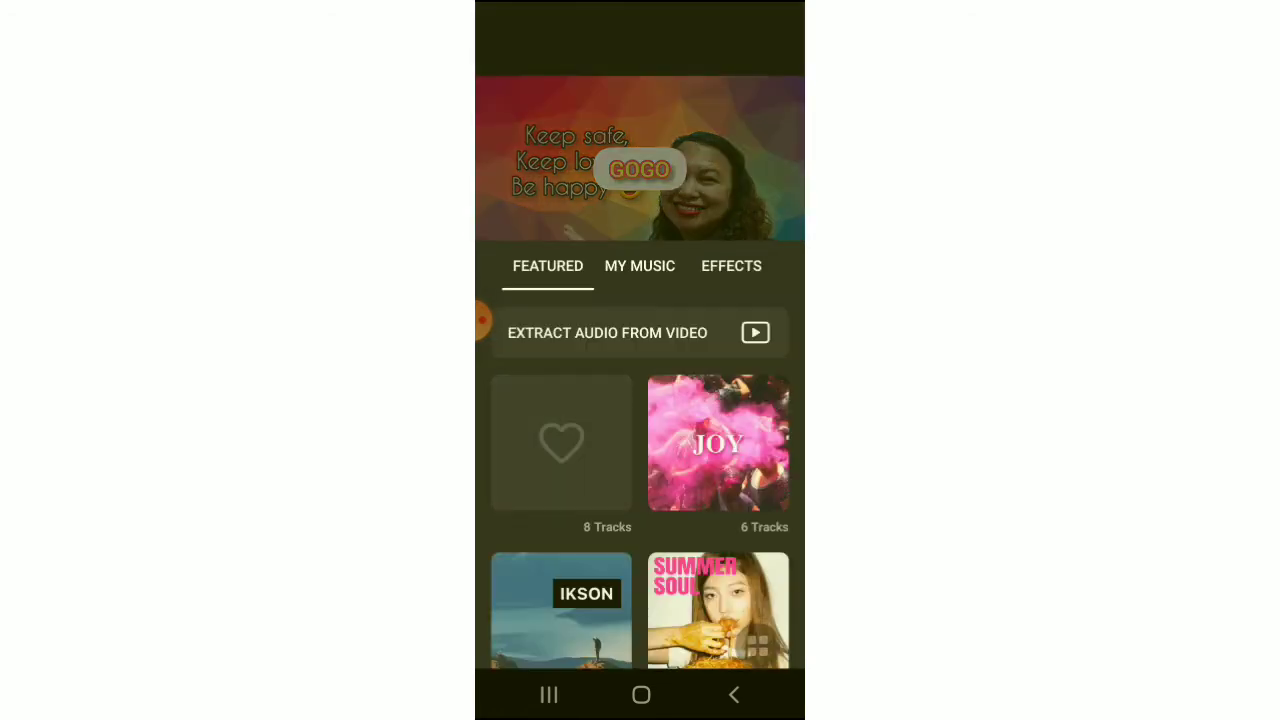
scroll(640, 480, down, 1)
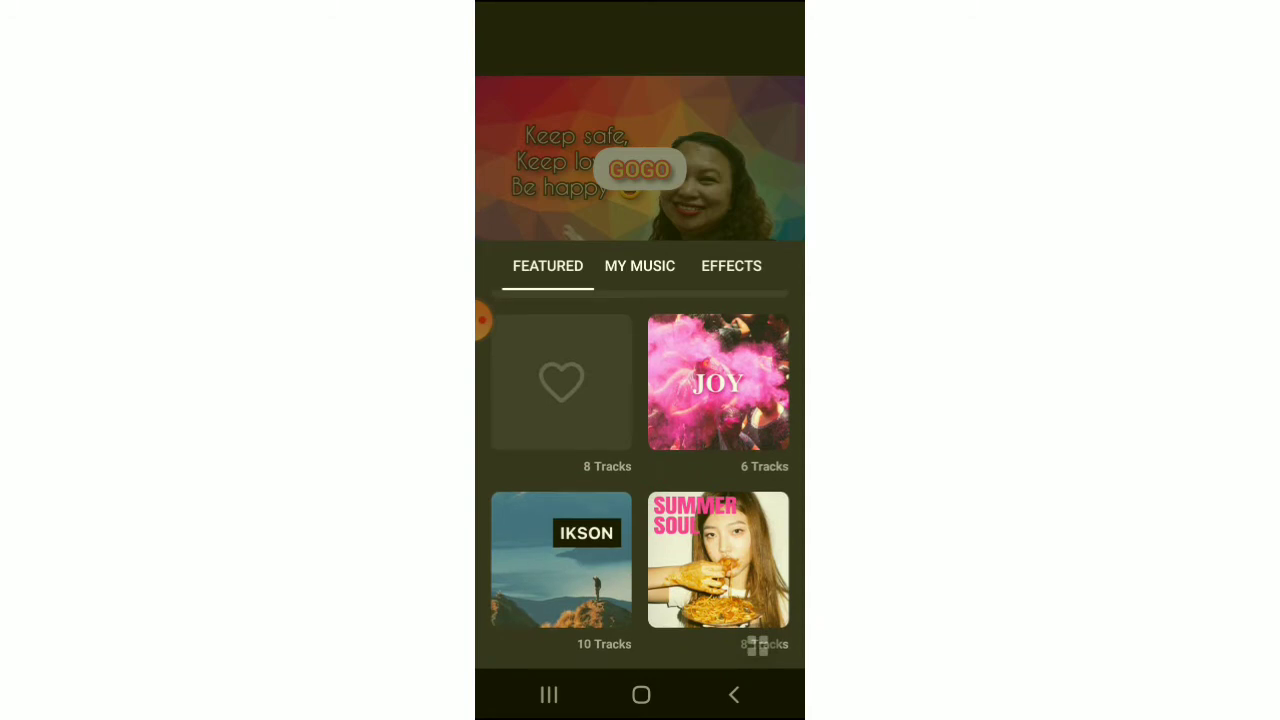
scroll(640, 480, down, 5)
scroll(640, 480, up, 6)
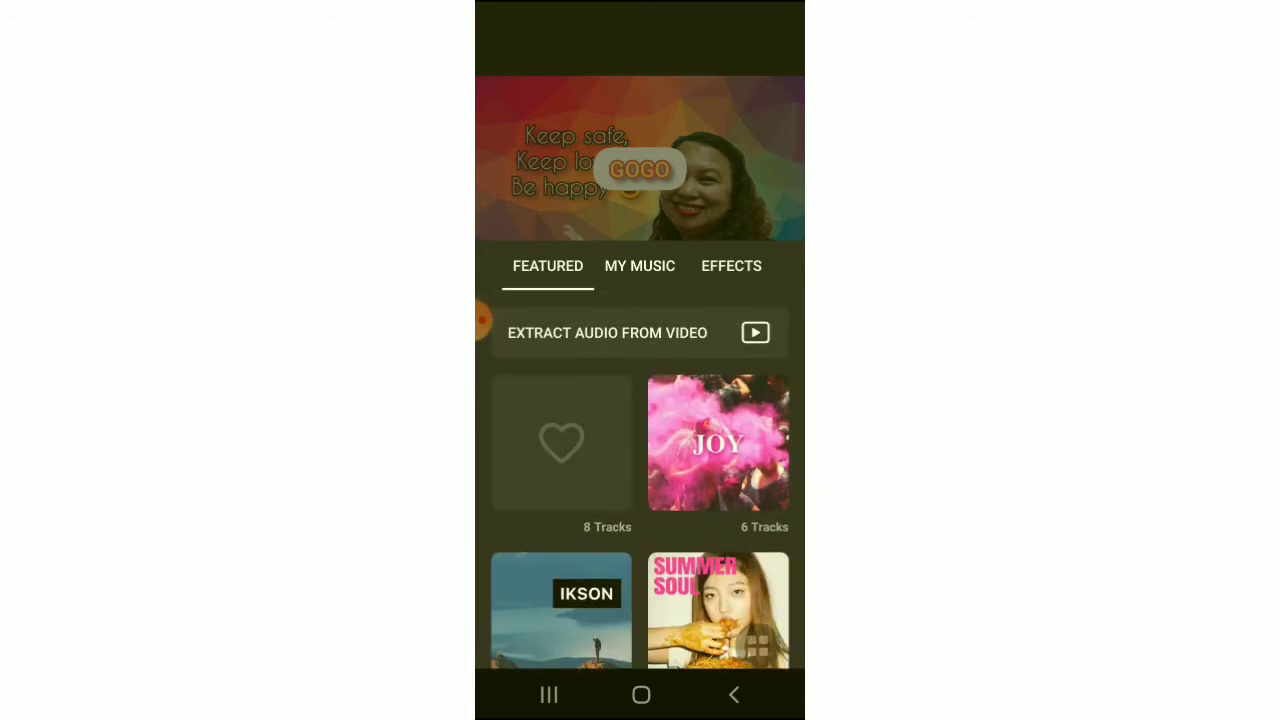
click(718, 443)
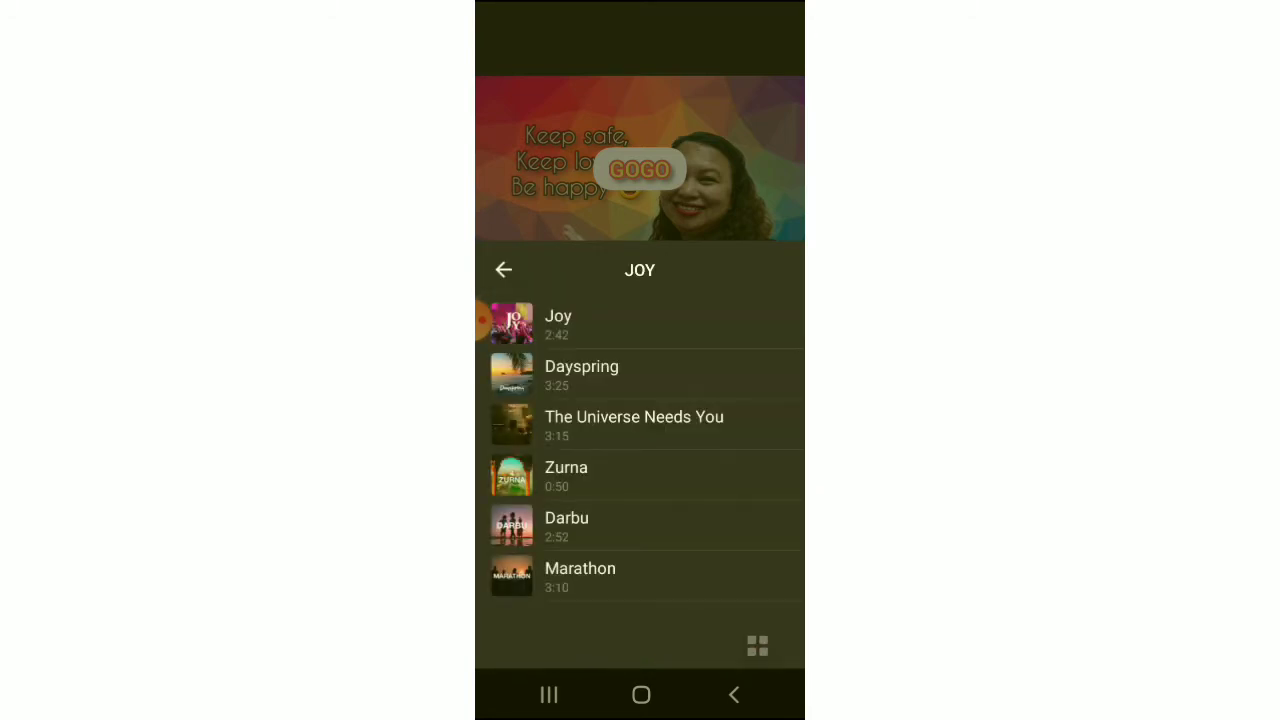
click(503, 269)
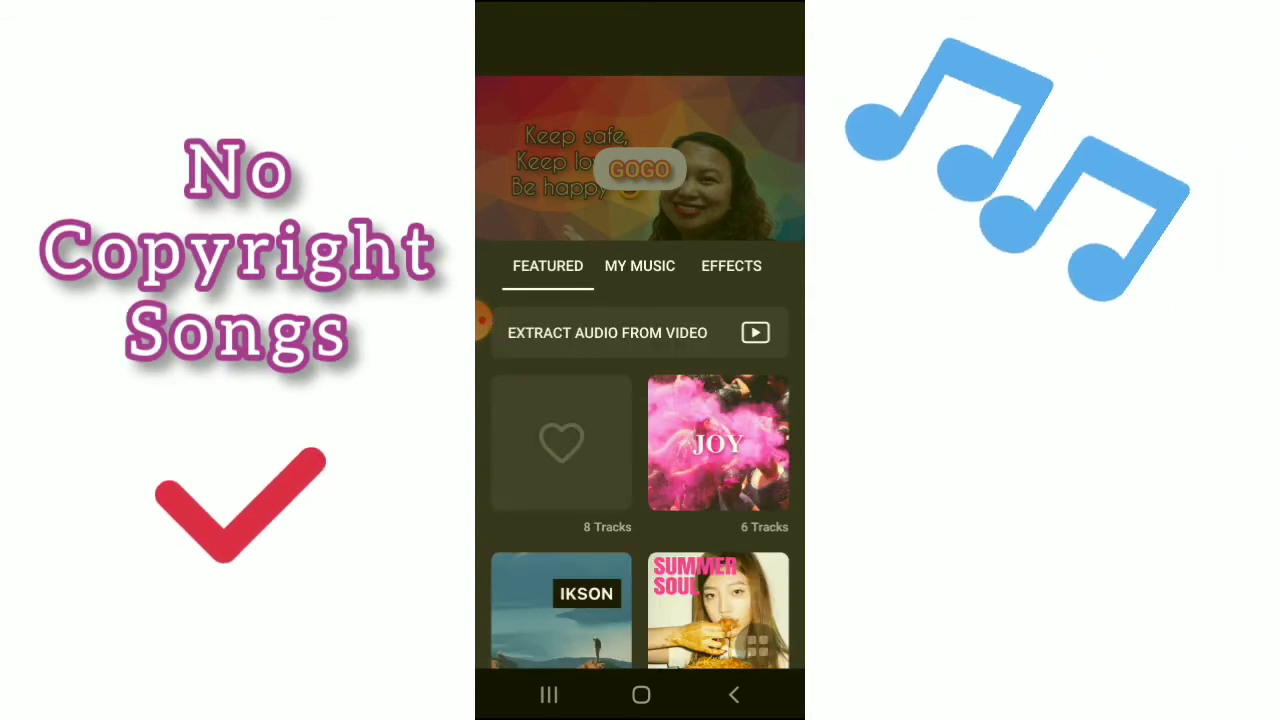
scroll(640, 480, down, 3)
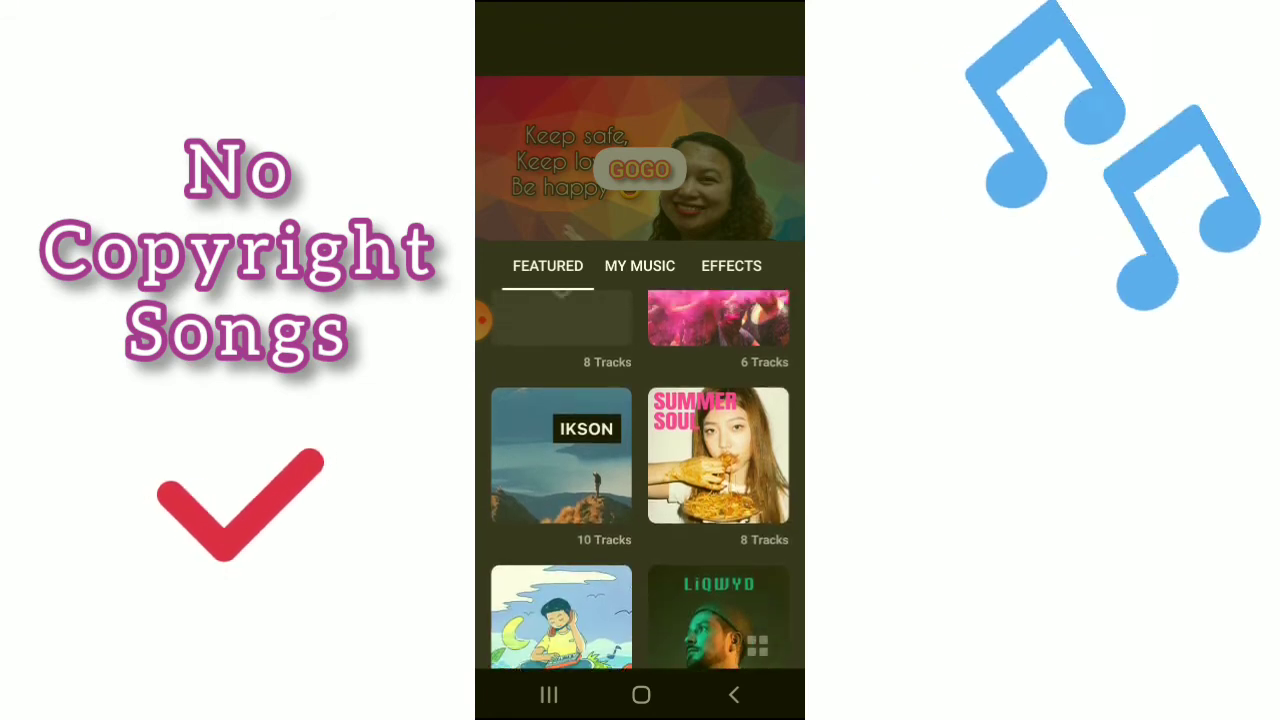
scroll(640, 480, up, 3)
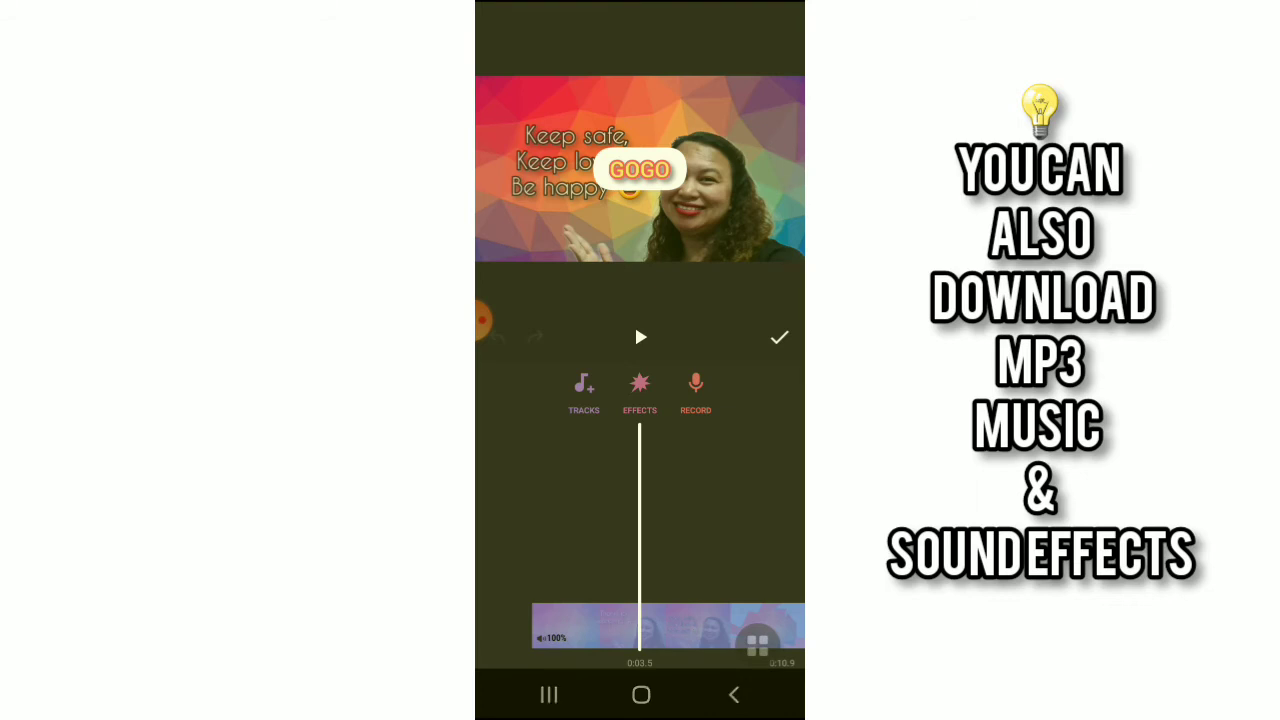
- Record a short voice-over and keep it as audio clip 01 on the timeline
click(695, 388)
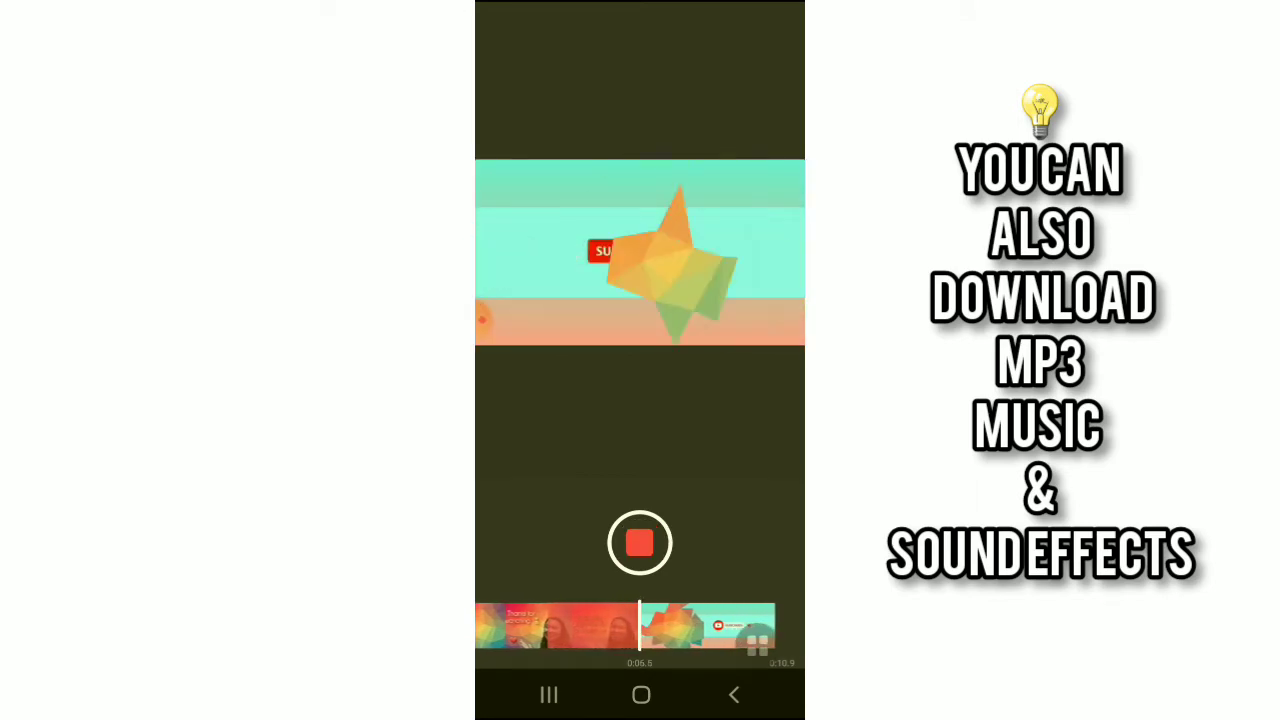
click(640, 543)
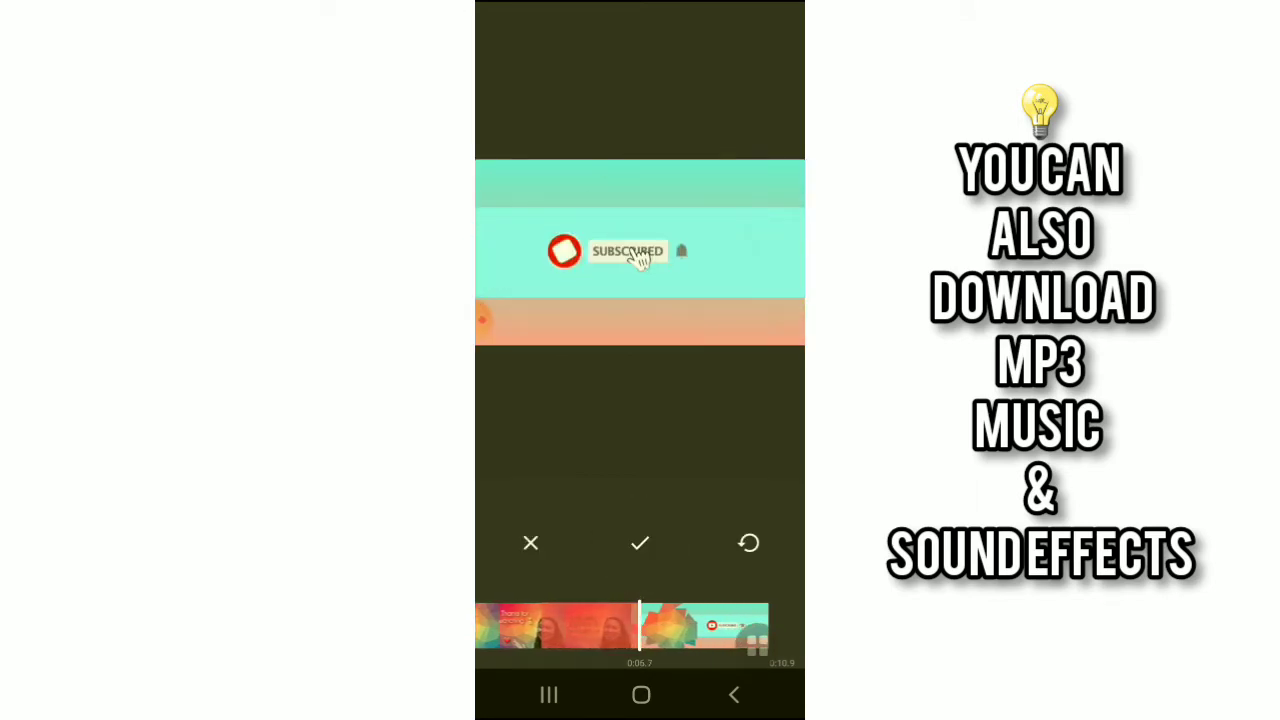
click(640, 540)
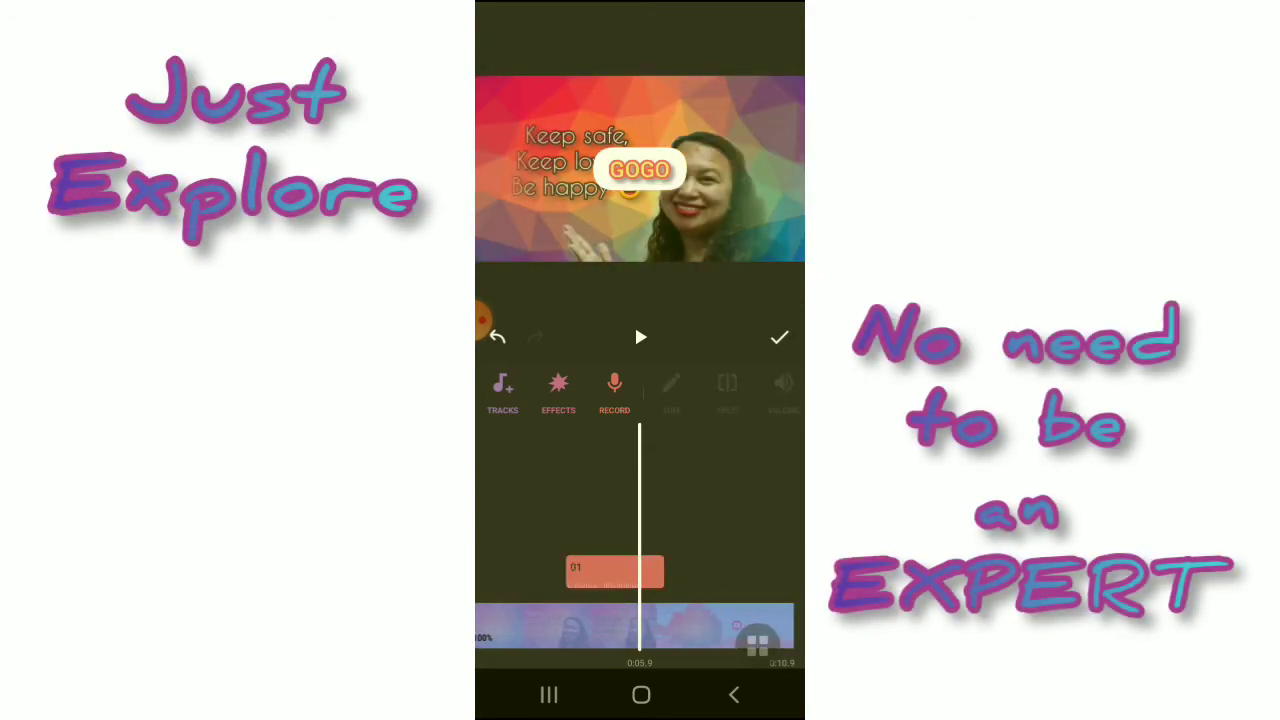
- Lower voice clip 01's volume to 73% and confirm the change
click(671, 390)
mouse_move(686, 565)
mouse_down()
mouse_move(573, 565)
mouse_move(636, 565)
mouse_up()
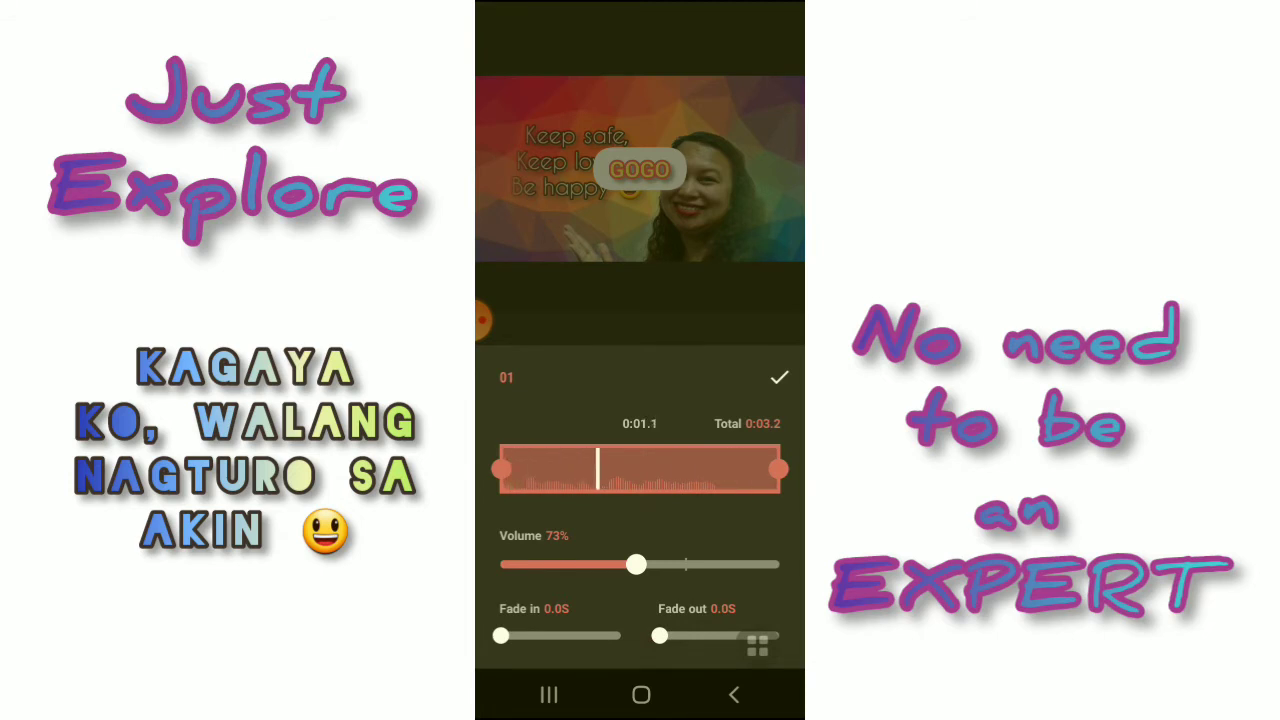
click(779, 377)
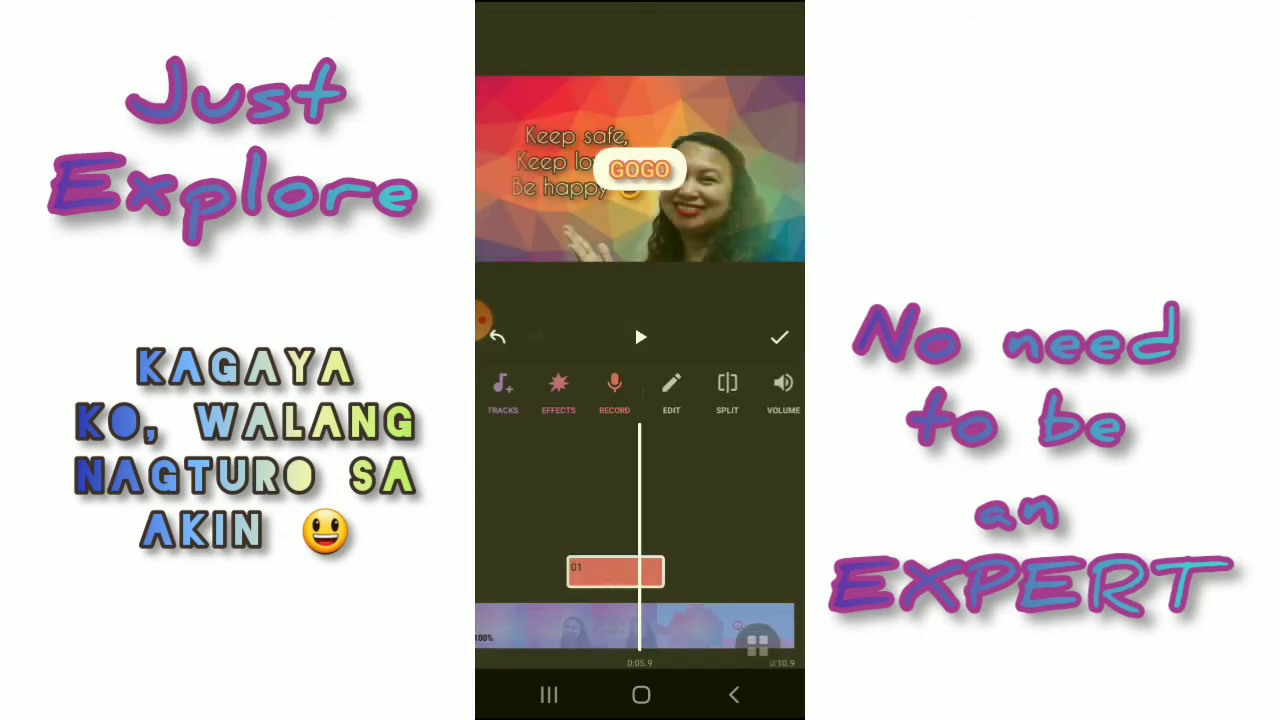
mouse_move(640, 520)
mouse_down()
mouse_move(578, 520)
mouse_move(680, 520)
mouse_up()
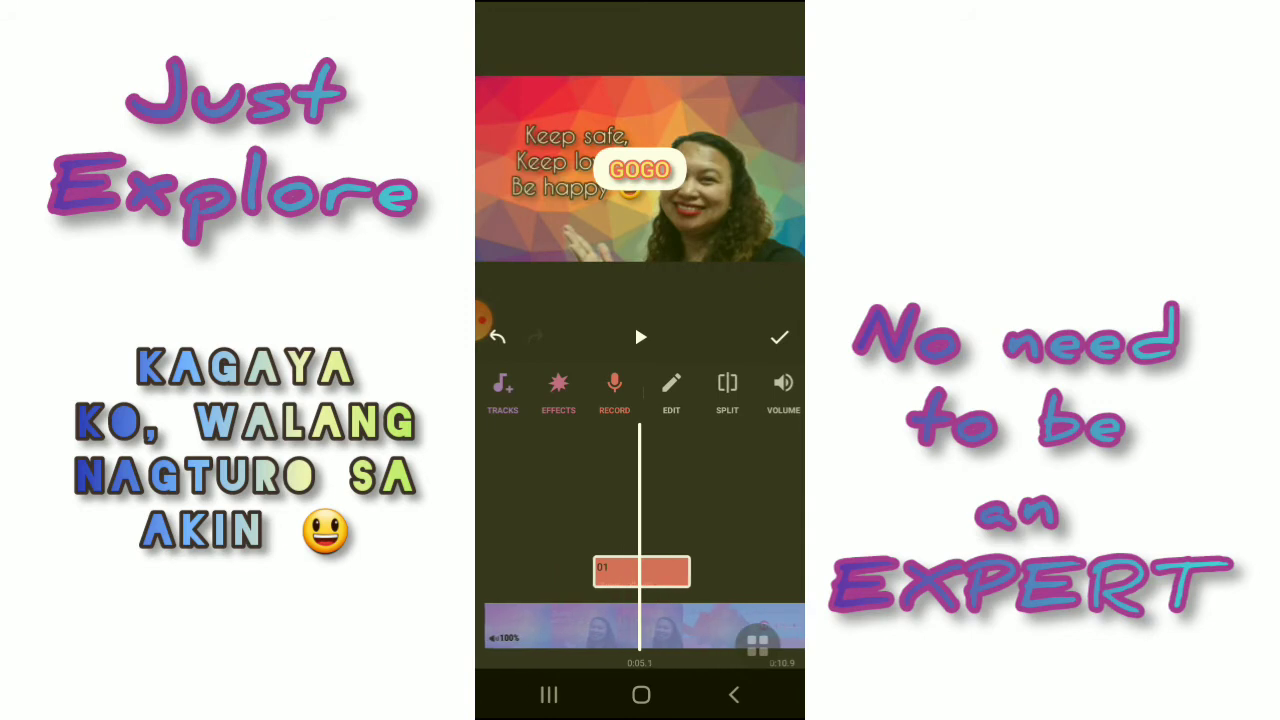
- Split the video at the playhead and insert a blank clip after the split
click(779, 337)
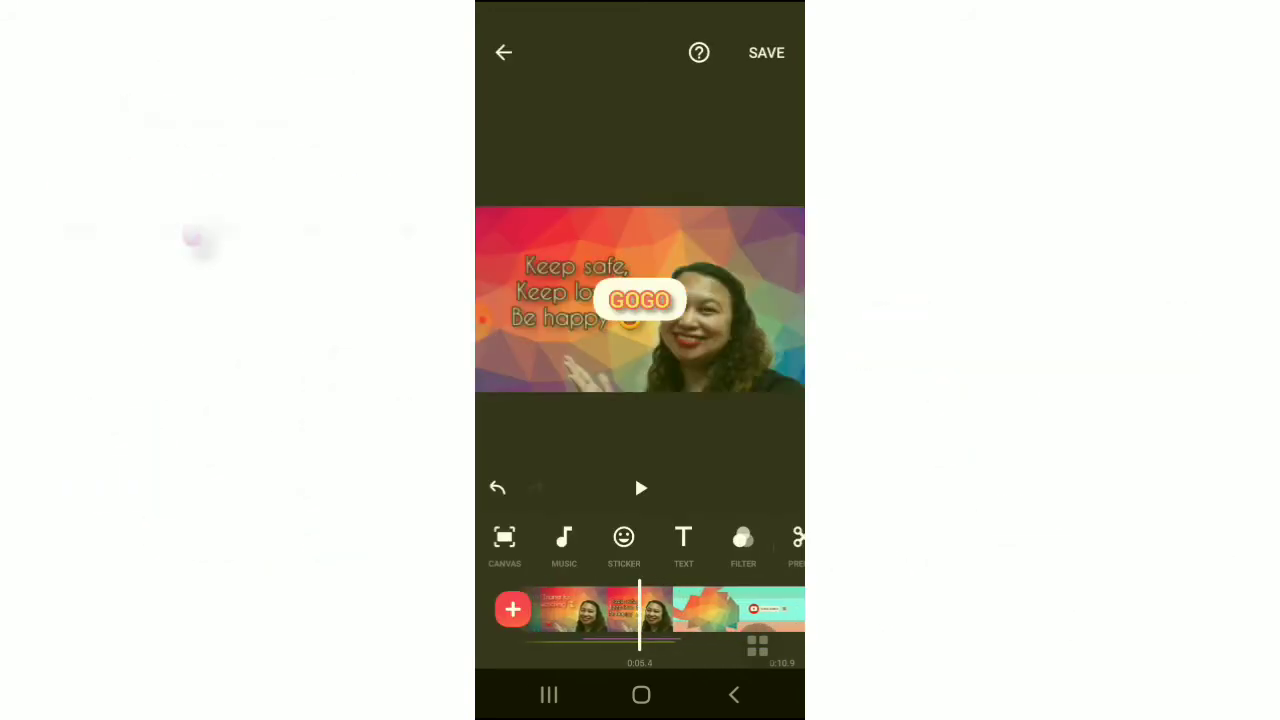
drag(665, 610, 640, 610)
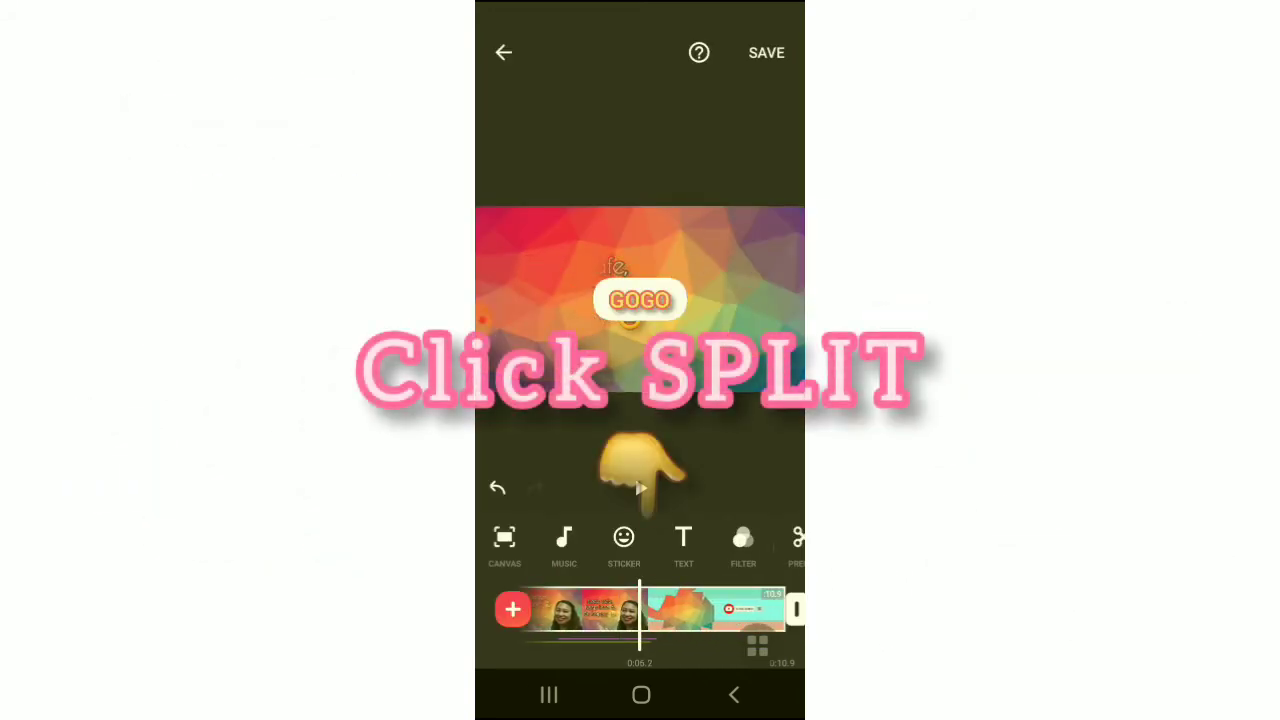
scroll(640, 545, right, 3)
click(641, 540)
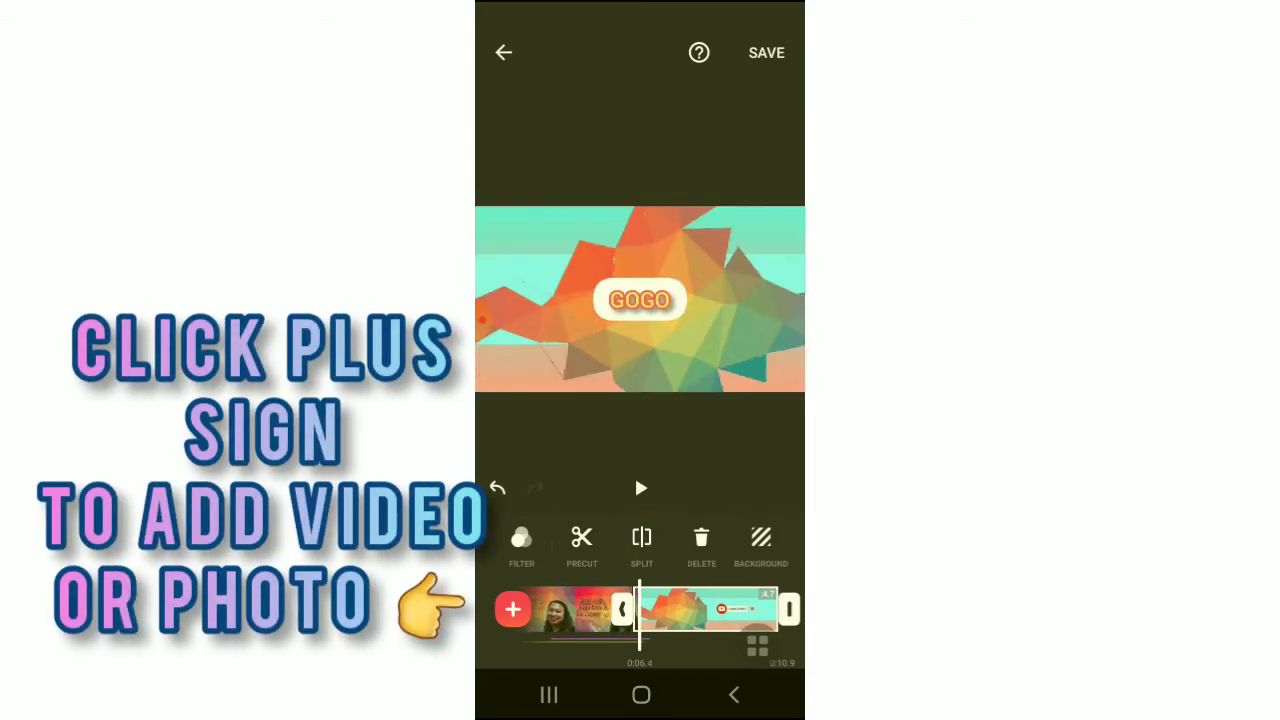
click(512, 609)
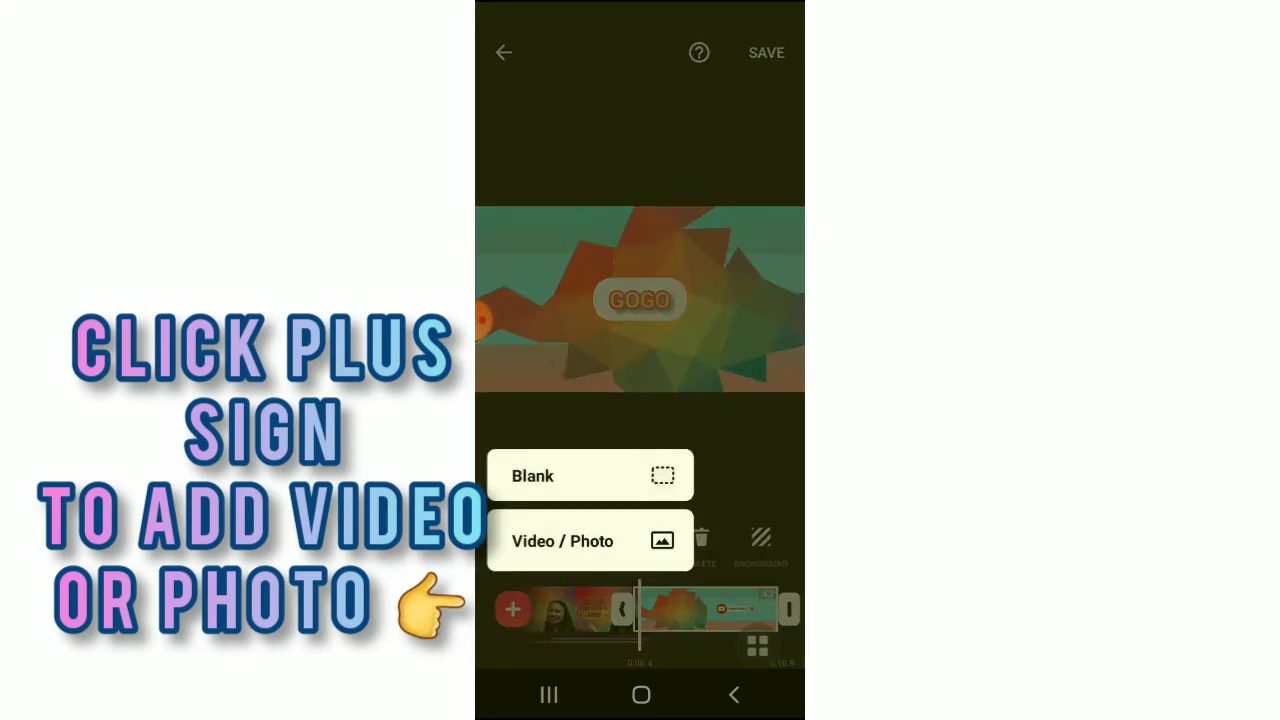
click(634, 473)
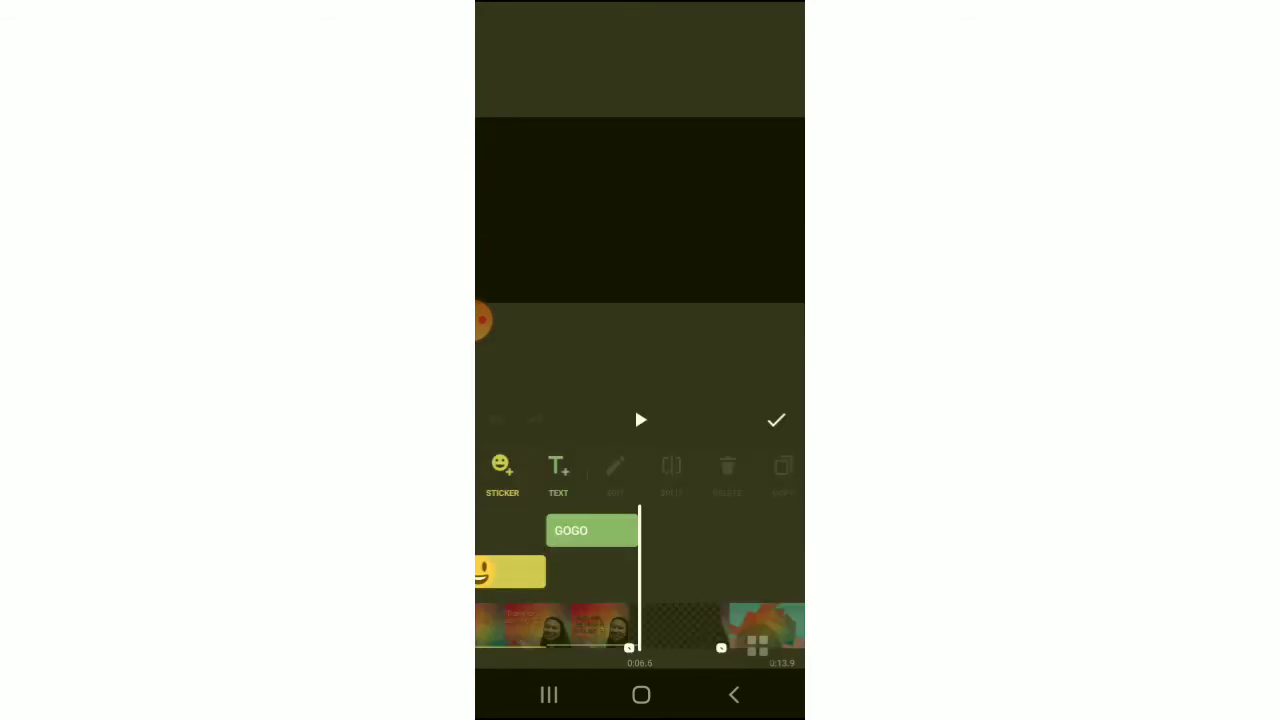
- Add the caption 'Thanks' to the blank clip
click(558, 470)
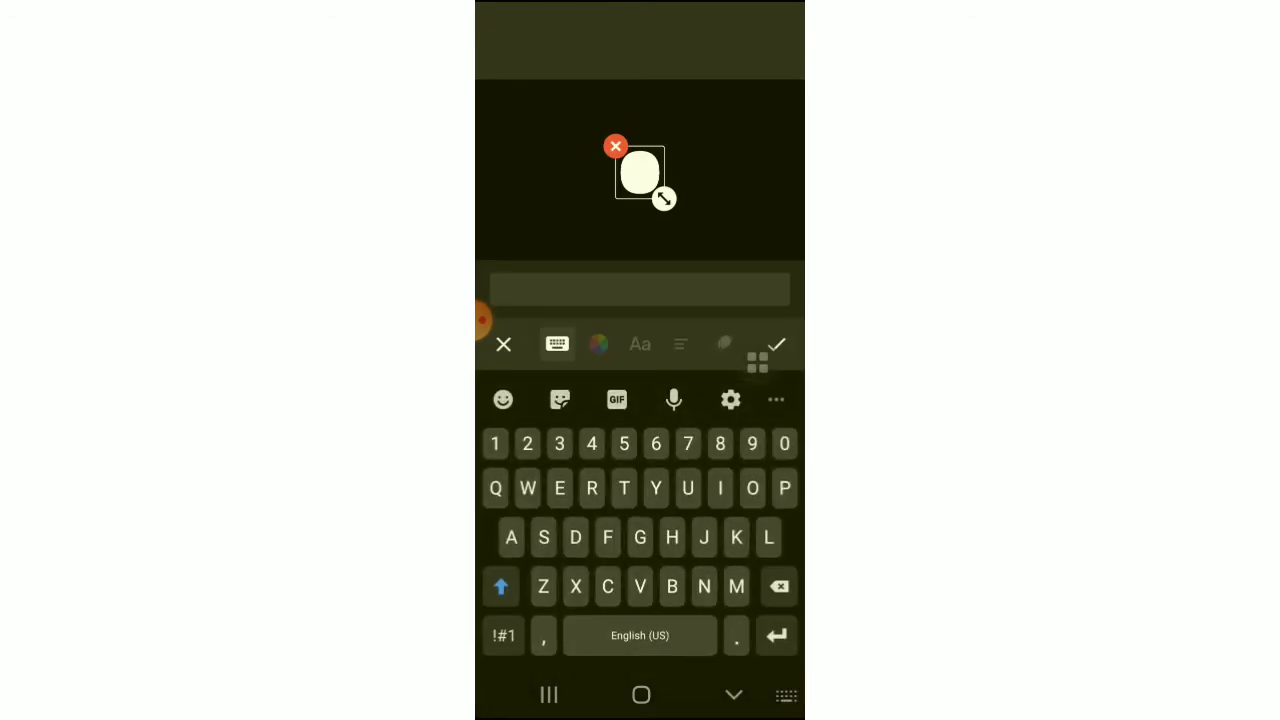
text(L)
key(BackSpace)
text(Thanks)
click(776, 344)
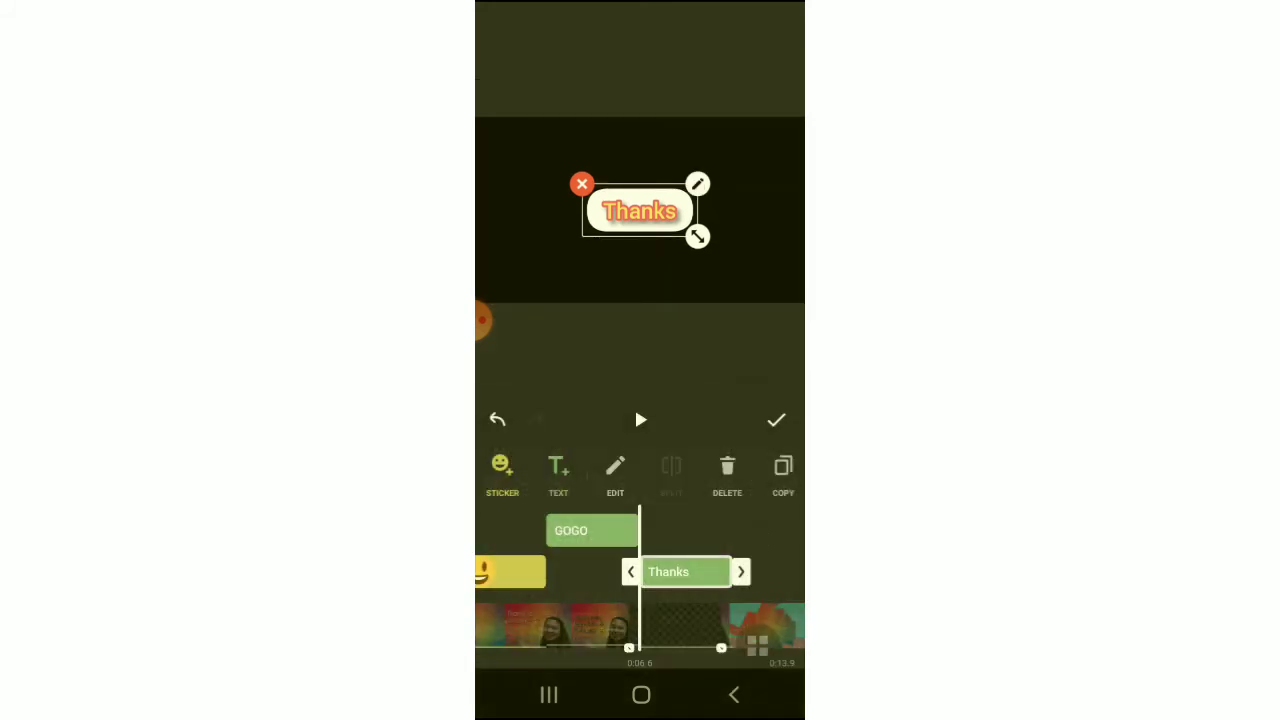
- Apply a Basic animation to the Thanks text and confirm it
click(640, 420)
click(640, 420)
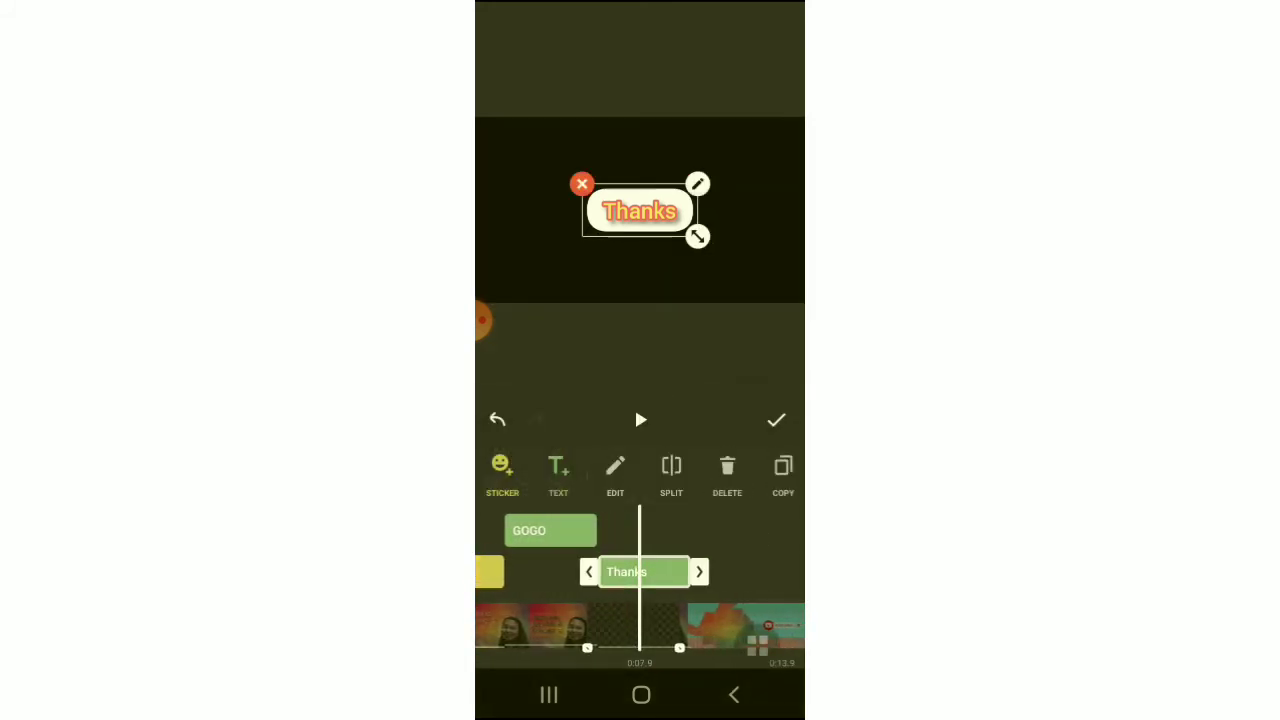
click(615, 467)
click(720, 344)
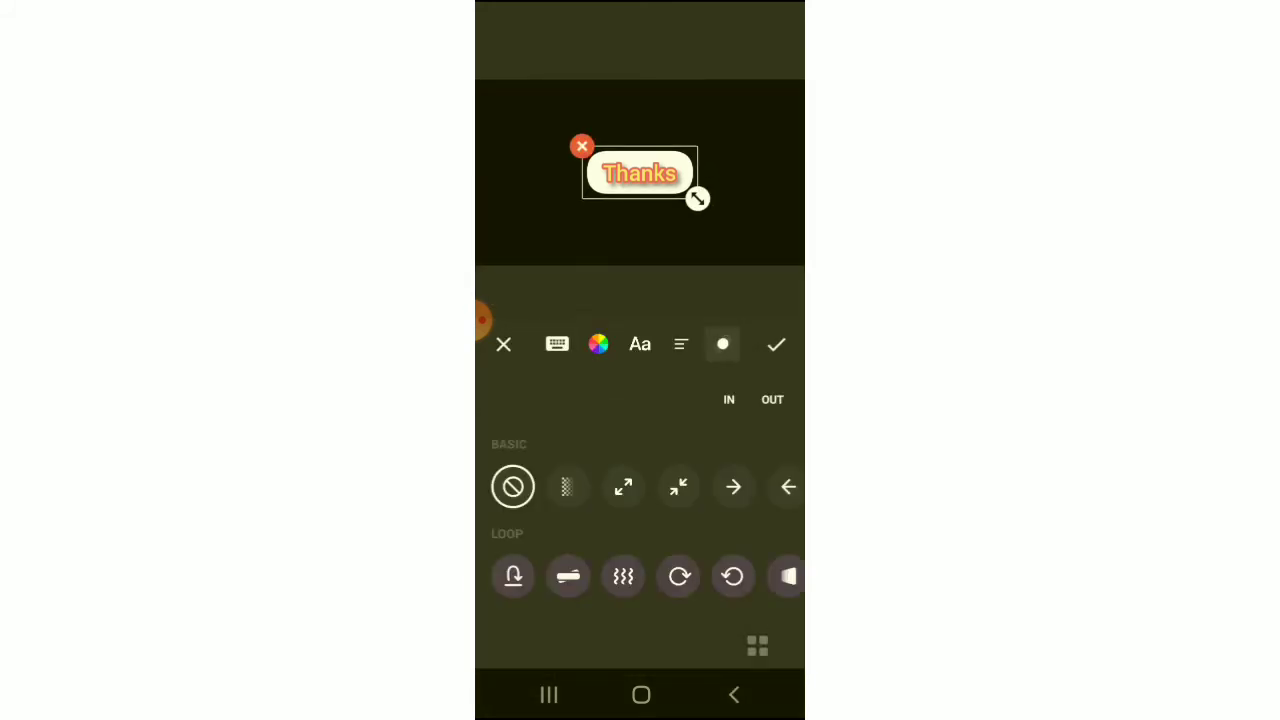
scroll(640, 487, right, 3)
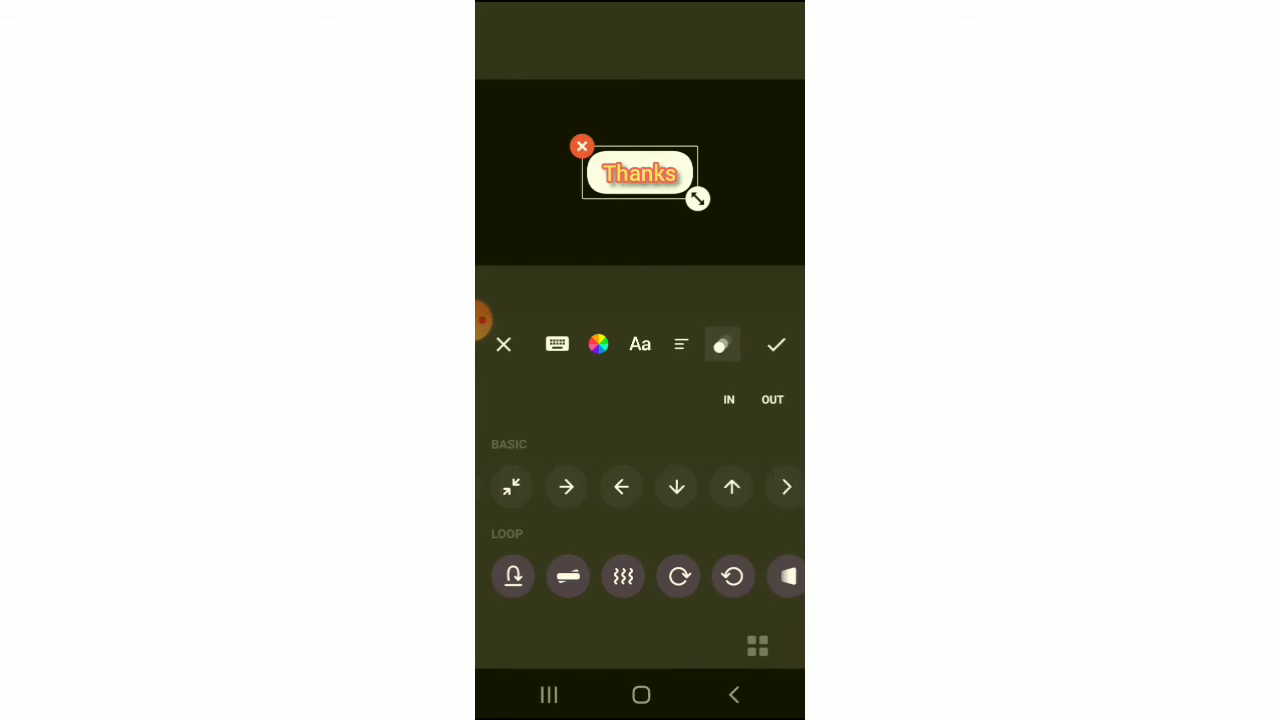
scroll(640, 487, right, 2)
click(666, 486)
click(776, 344)
- Scrub back to the GOGO section and select the GOGO text clip
drag(560, 625, 655, 625)
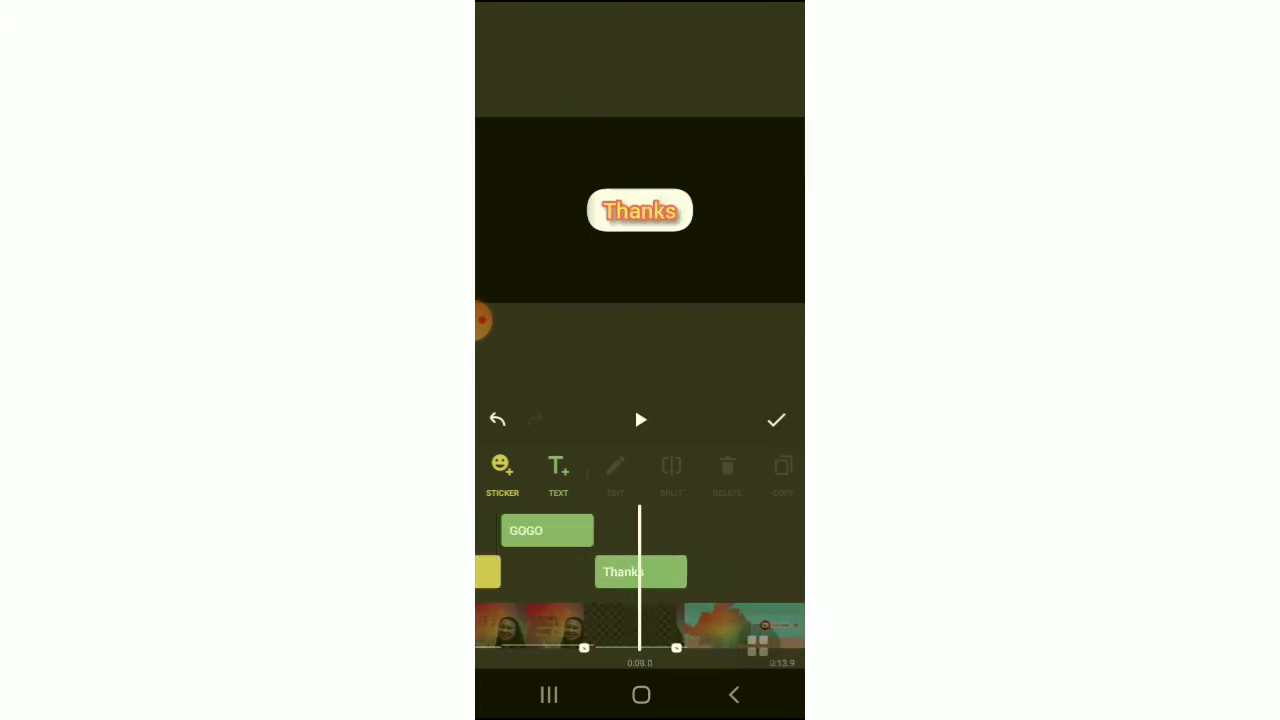
drag(560, 625, 615, 625)
click(620, 530)
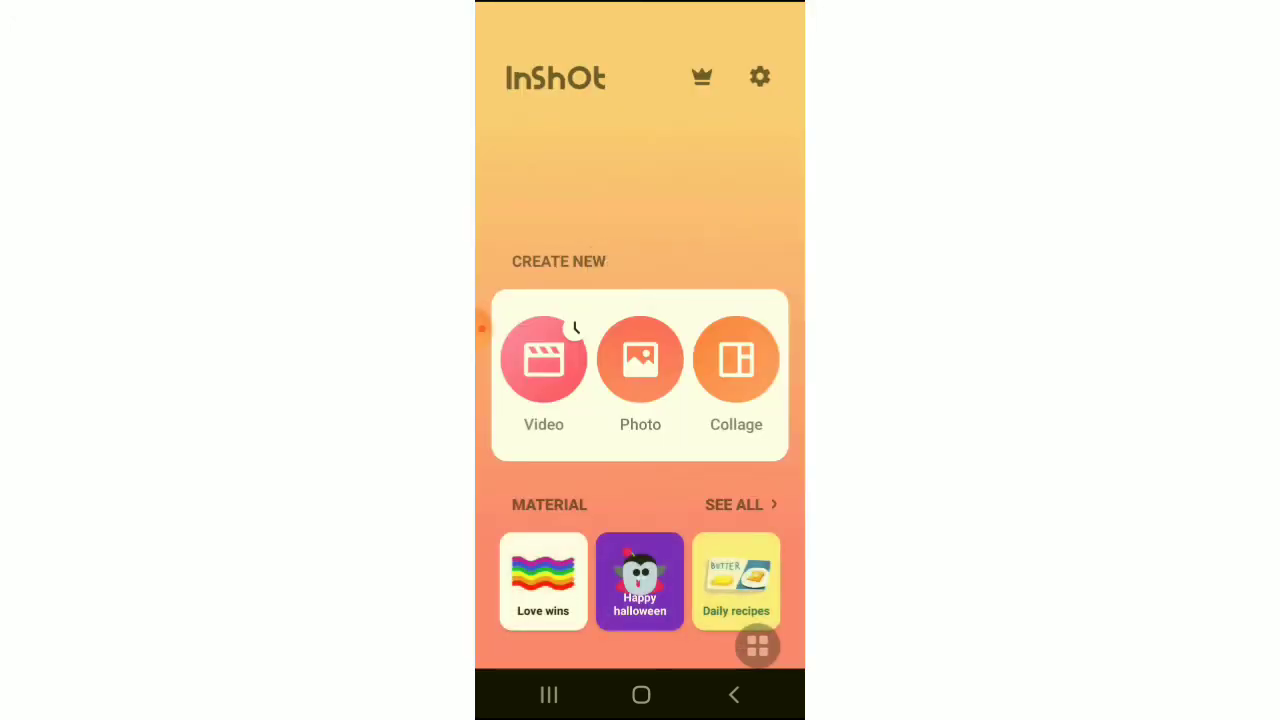
- Reopen the 13-second polygon-clip draft from the Video drafts list
click(543, 359)
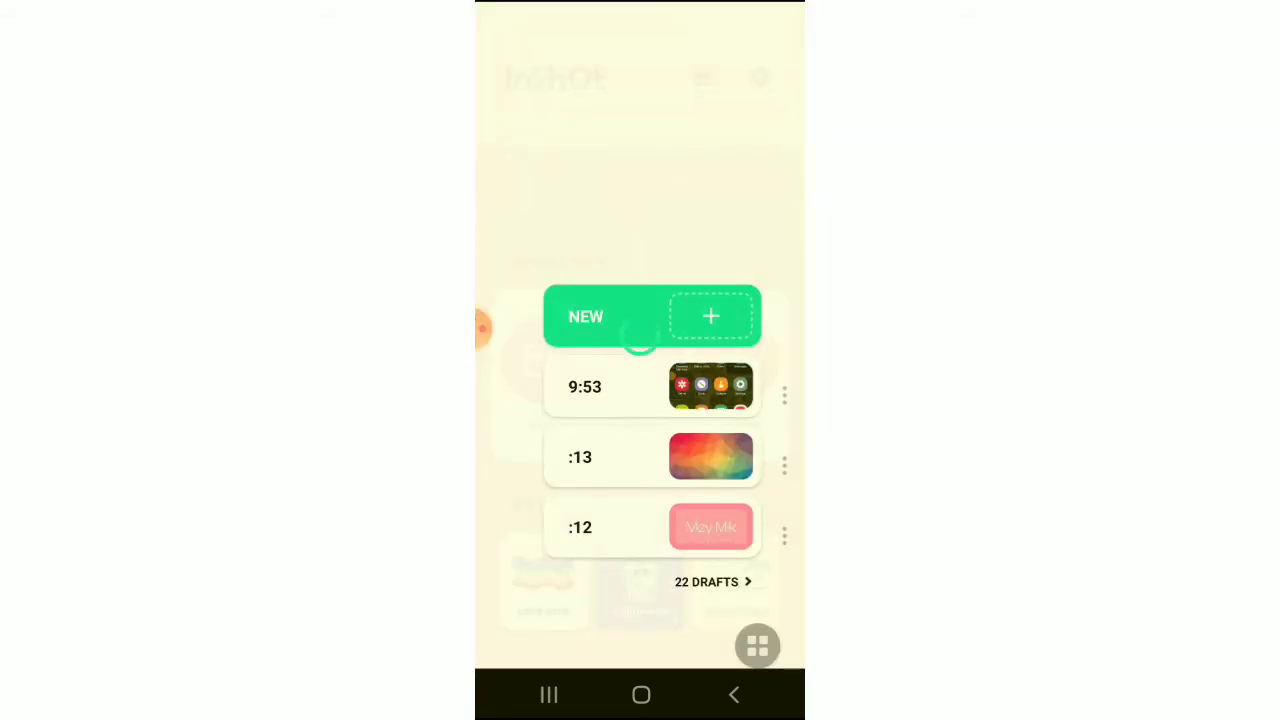
click(640, 338)
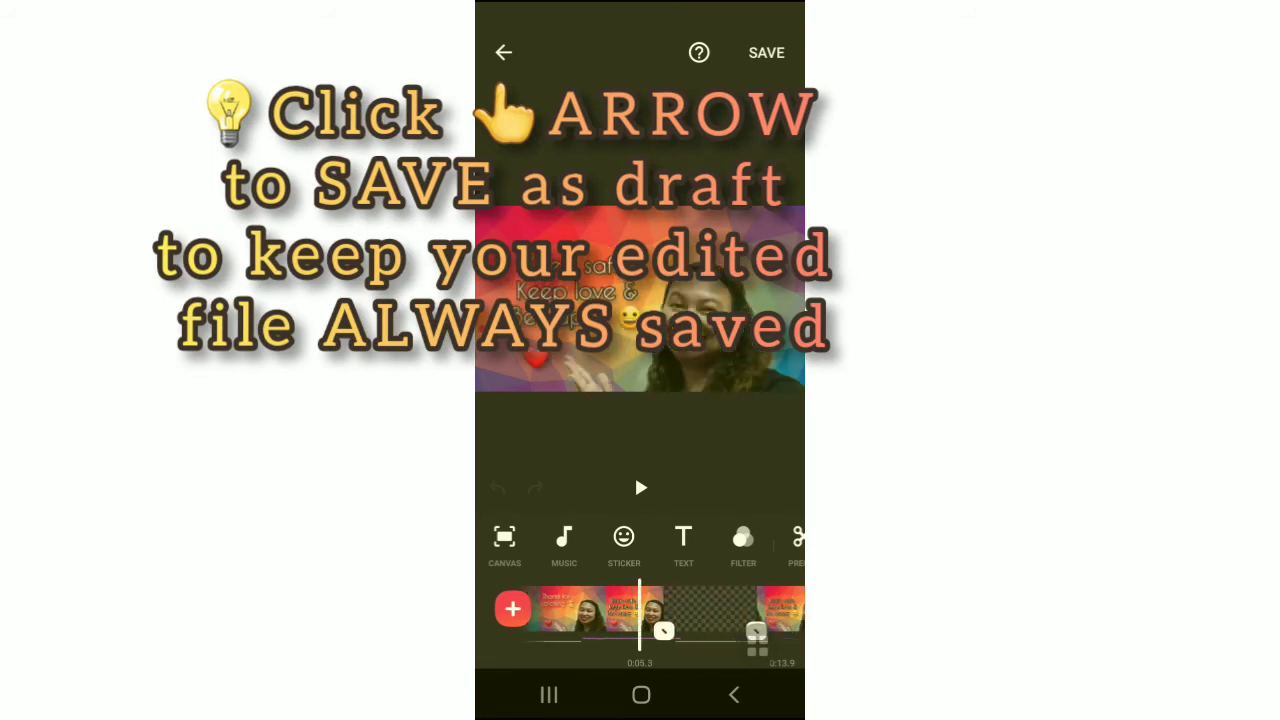
- Add the first Dissolve transition between the opening clips
scroll(650, 610, right, 3)
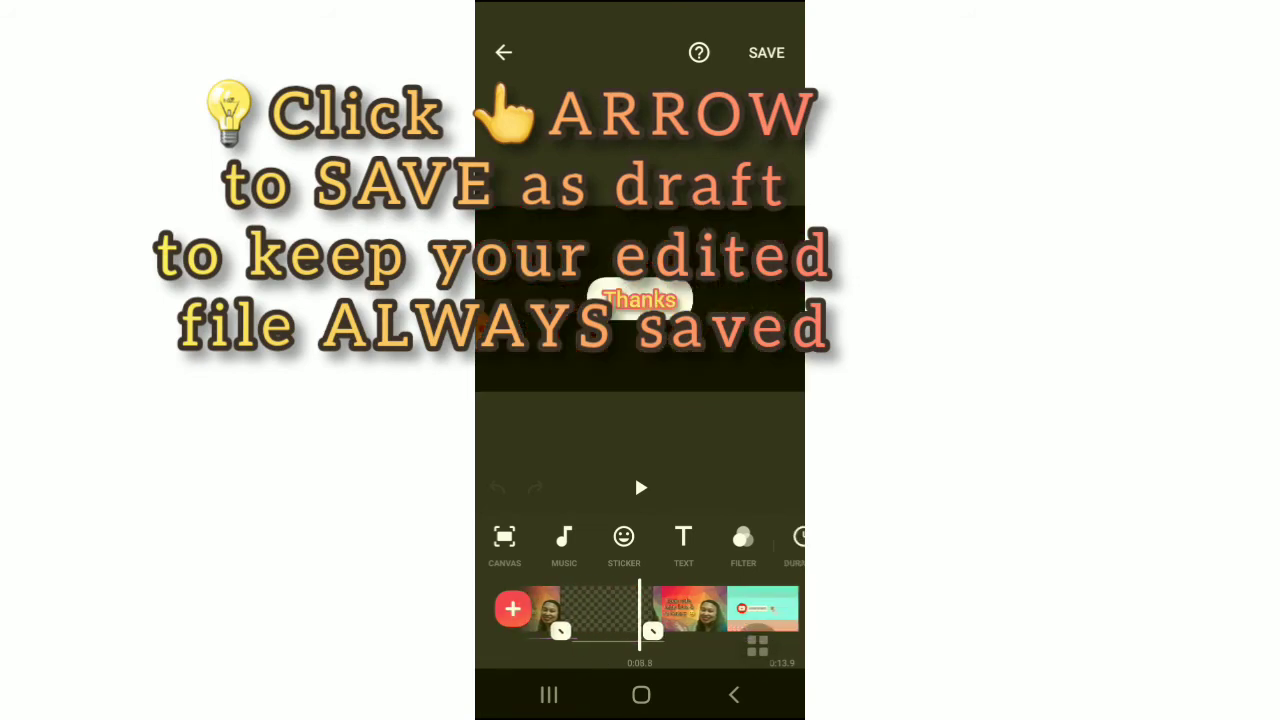
scroll(650, 610, left, 3)
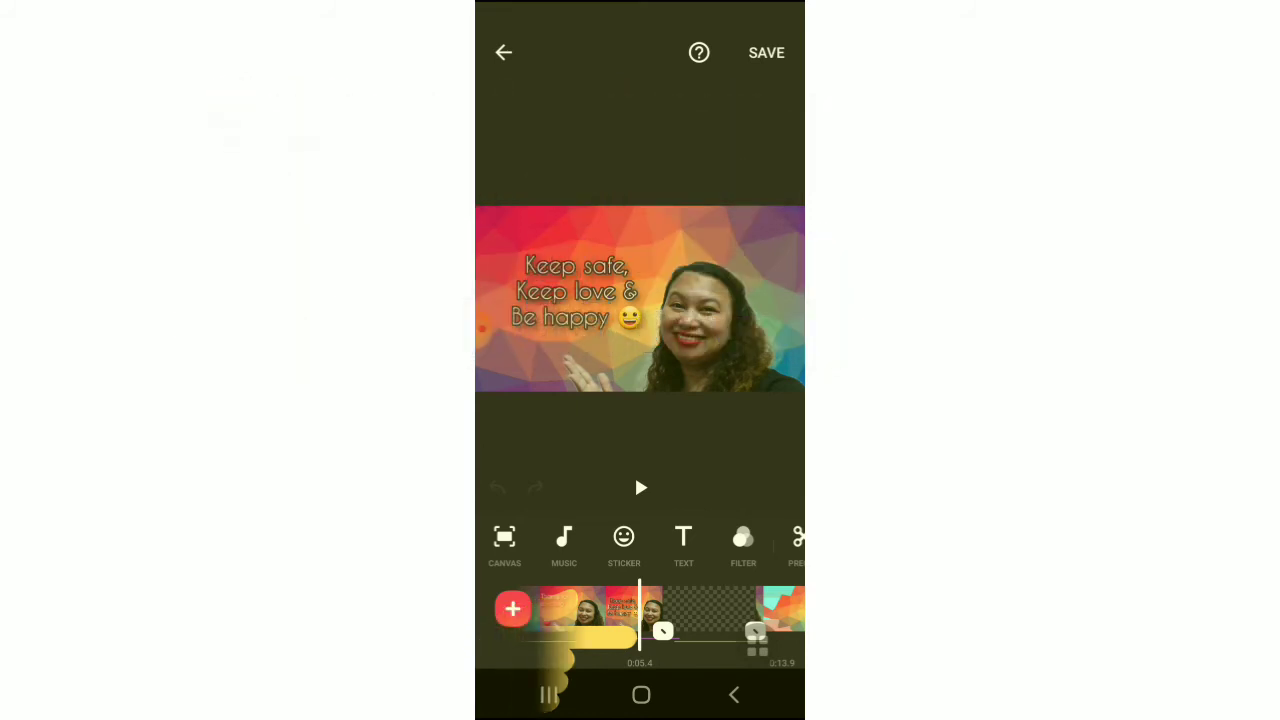
click(755, 632)
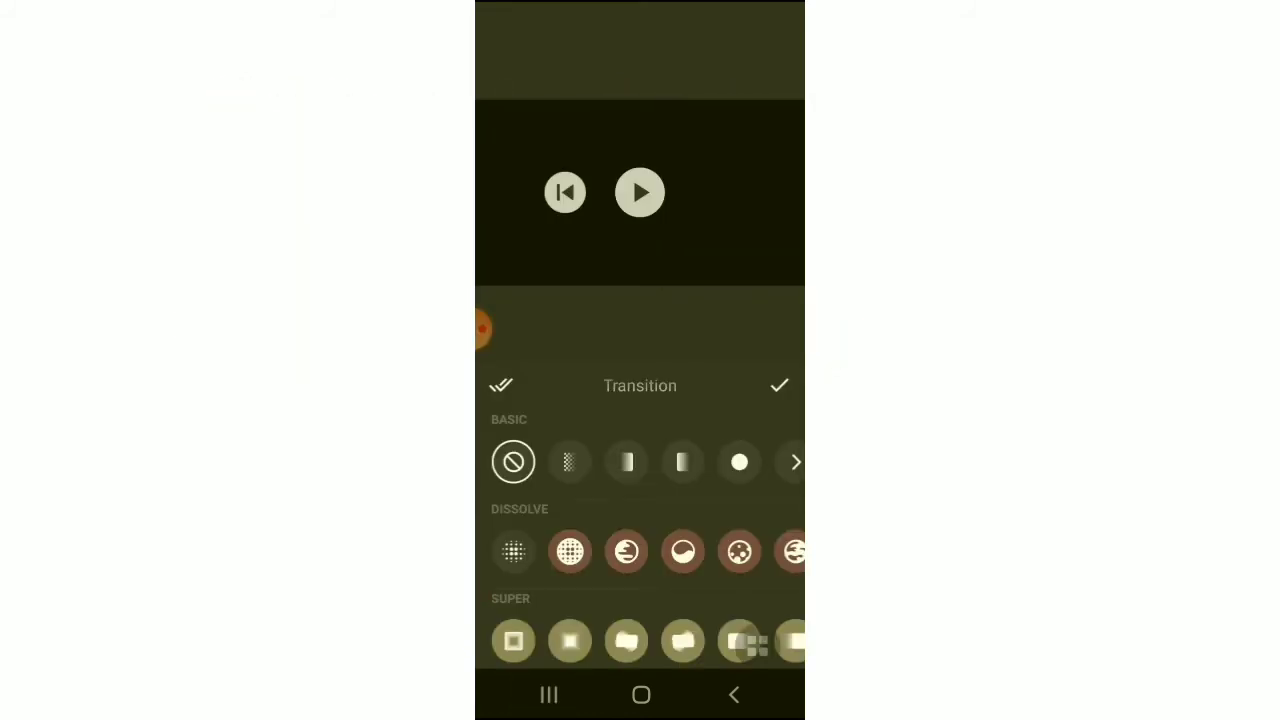
click(739, 461)
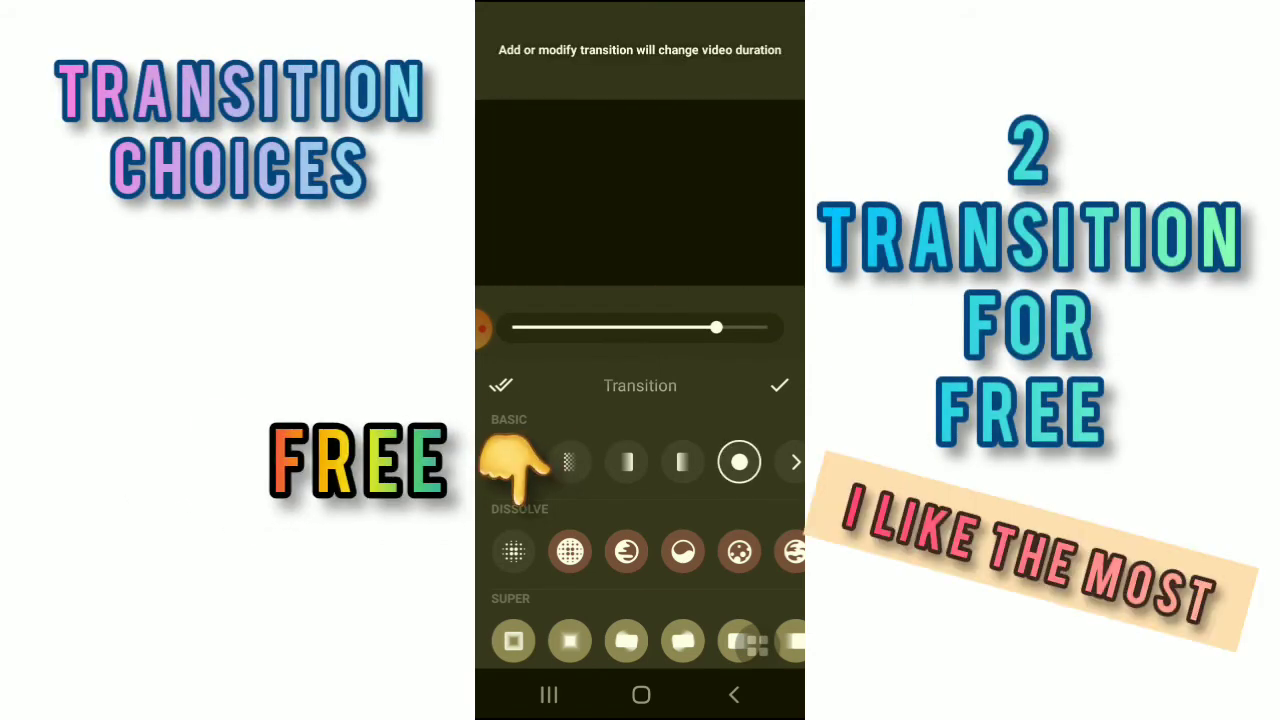
click(513, 551)
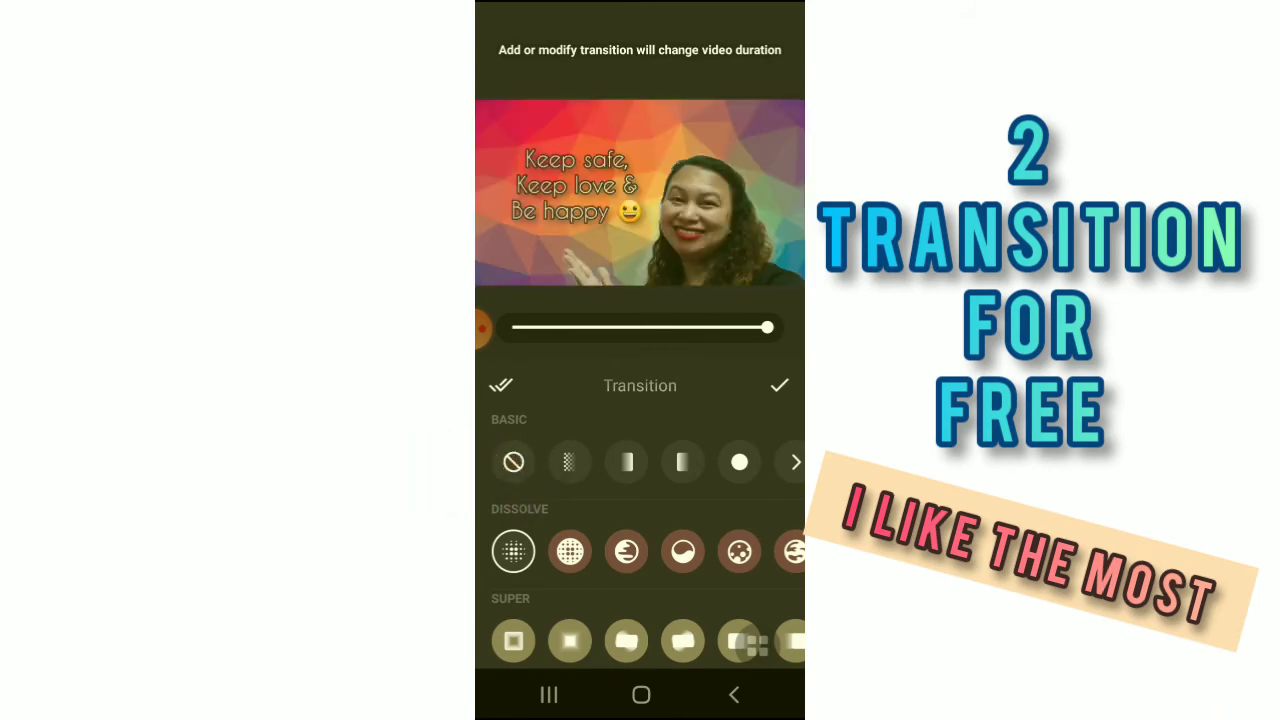
click(779, 385)
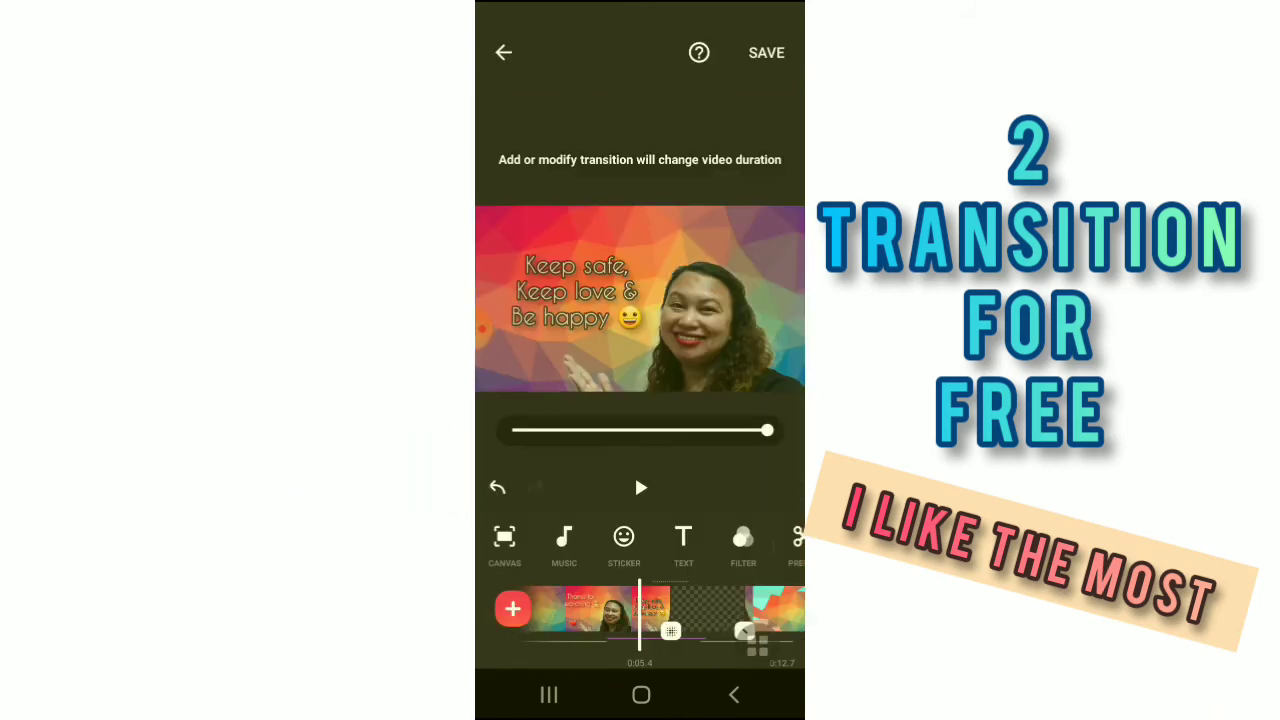
- Add a Basic circle transition before the Thanks end clip
drag(740, 610, 640, 610)
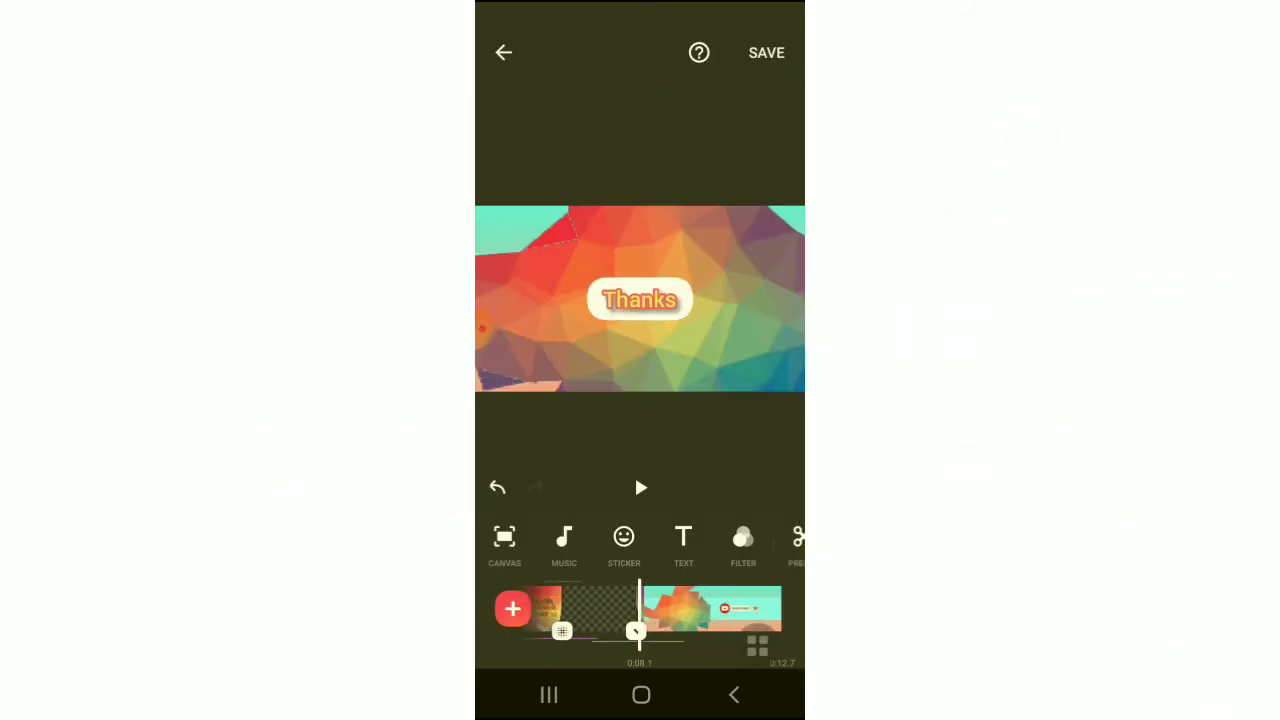
click(562, 630)
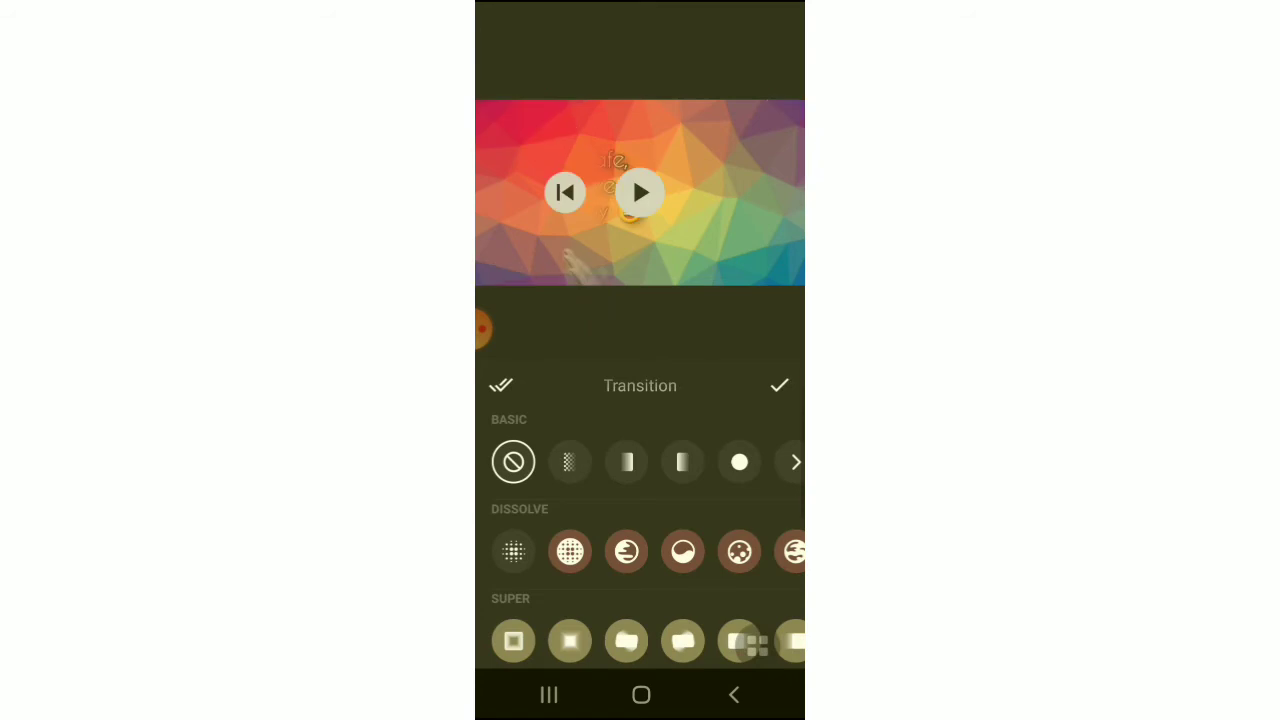
click(739, 461)
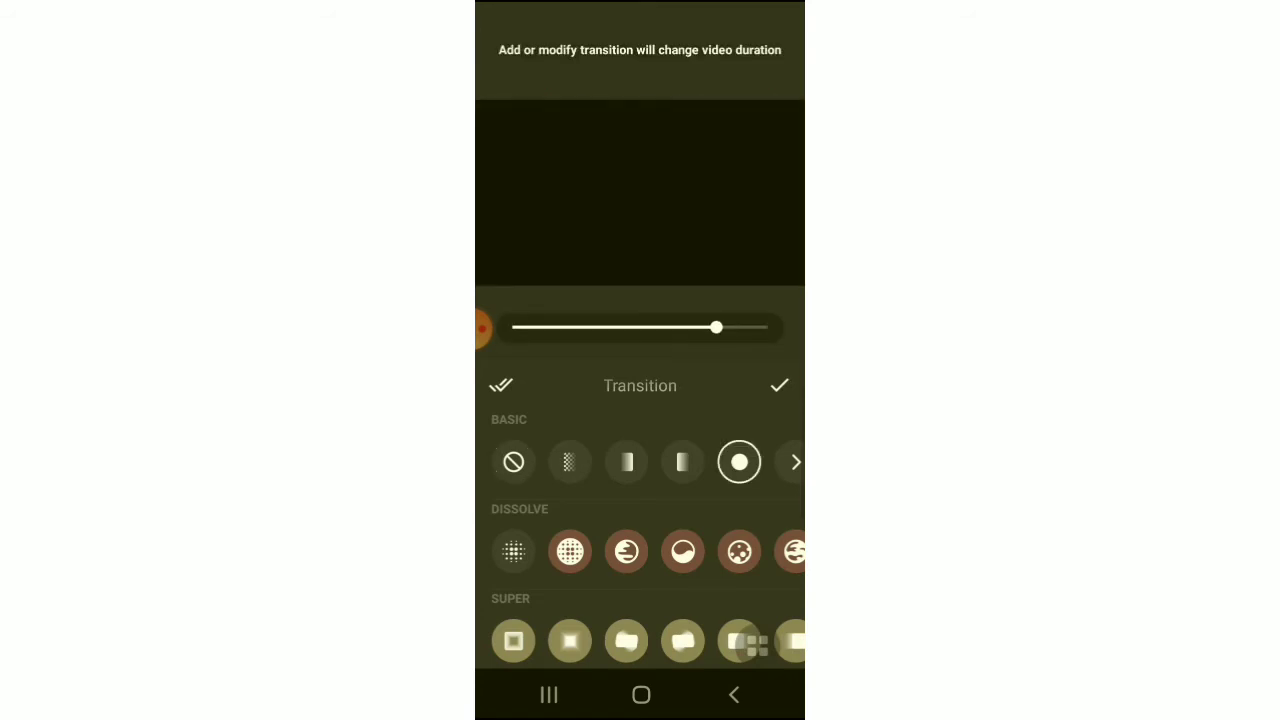
click(779, 385)
drag(560, 612, 780, 612)
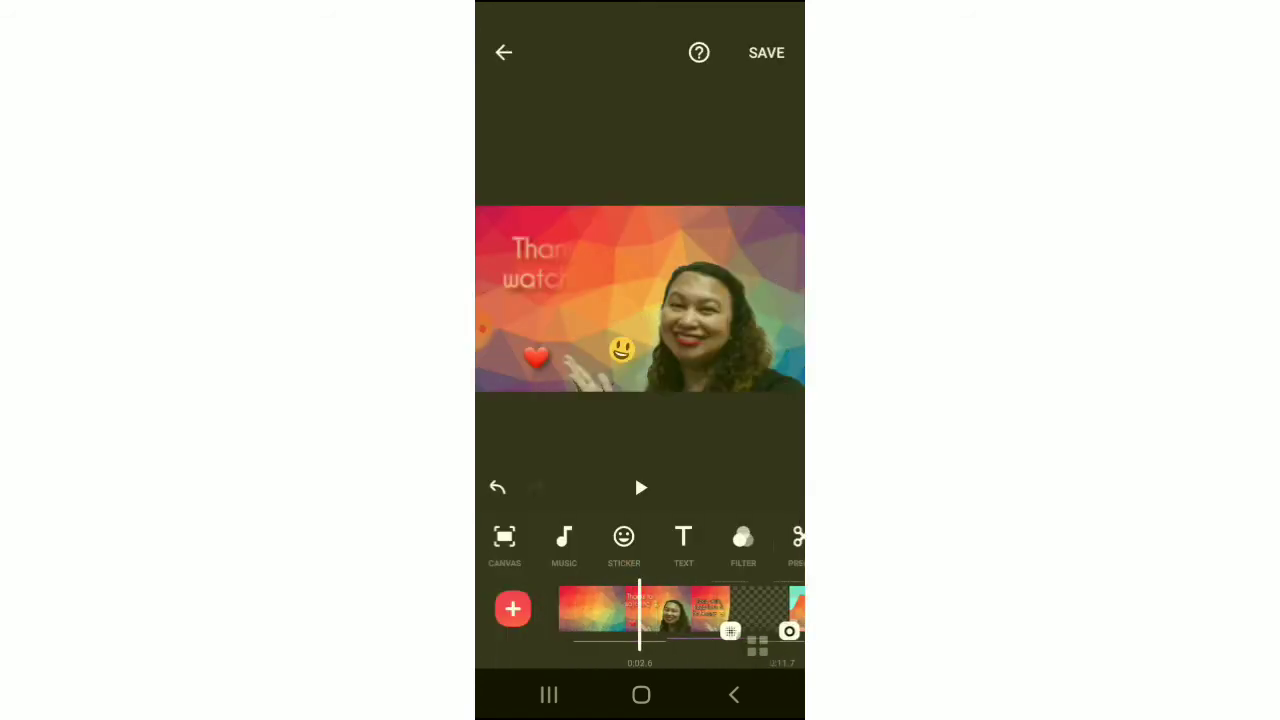
- Preview the finished video, then save it at 640P quality
click(640, 487)
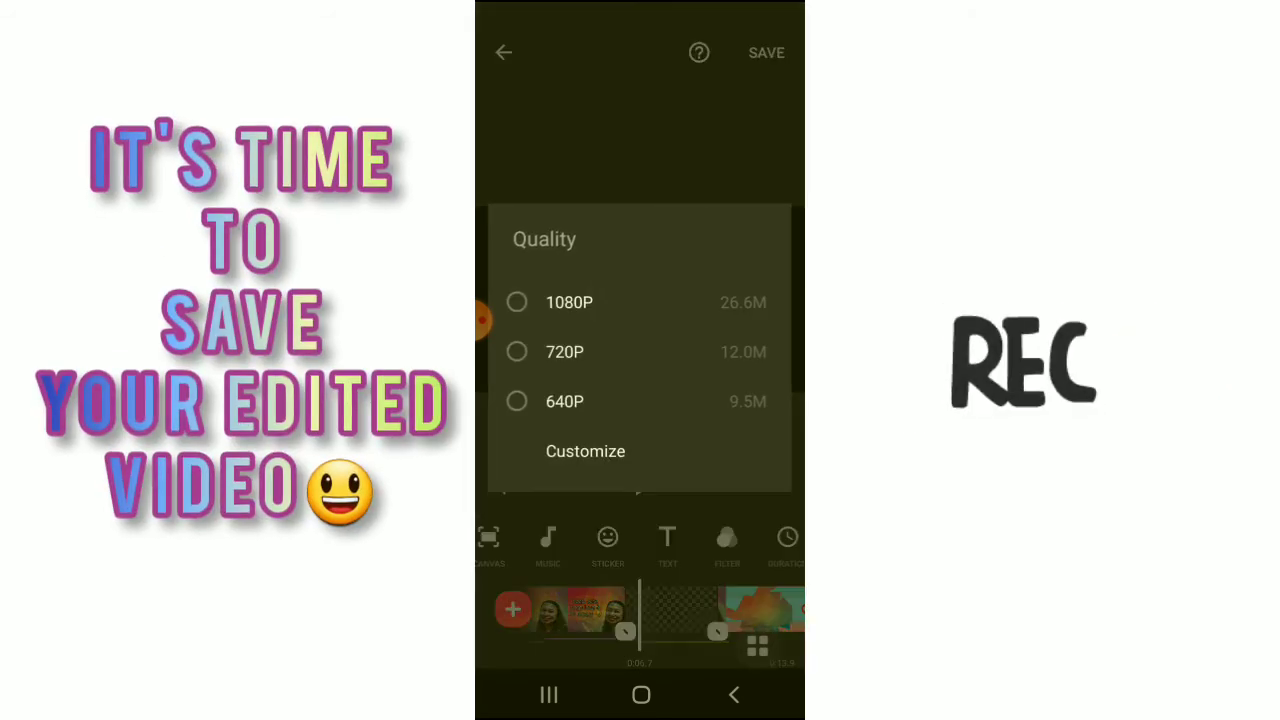
click(565, 401)
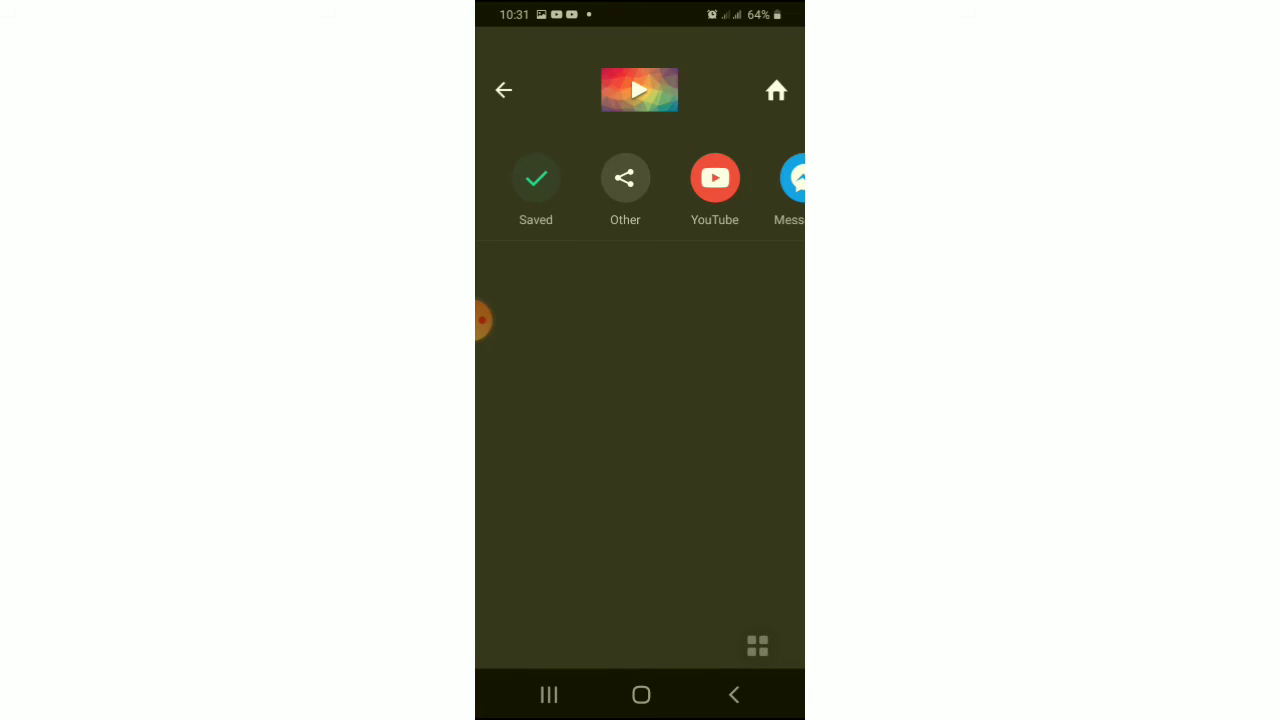
- Leave InShot and open the exported video in Gallery's inshot album
click(503, 90)
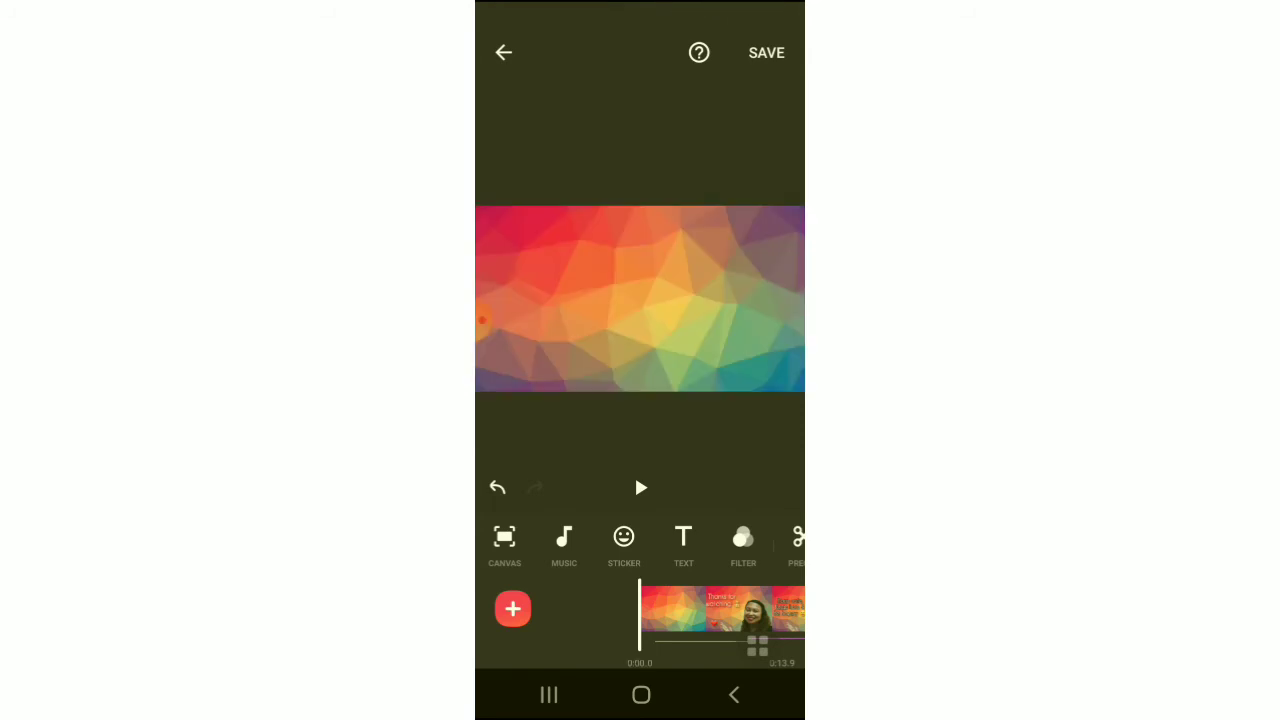
click(641, 694)
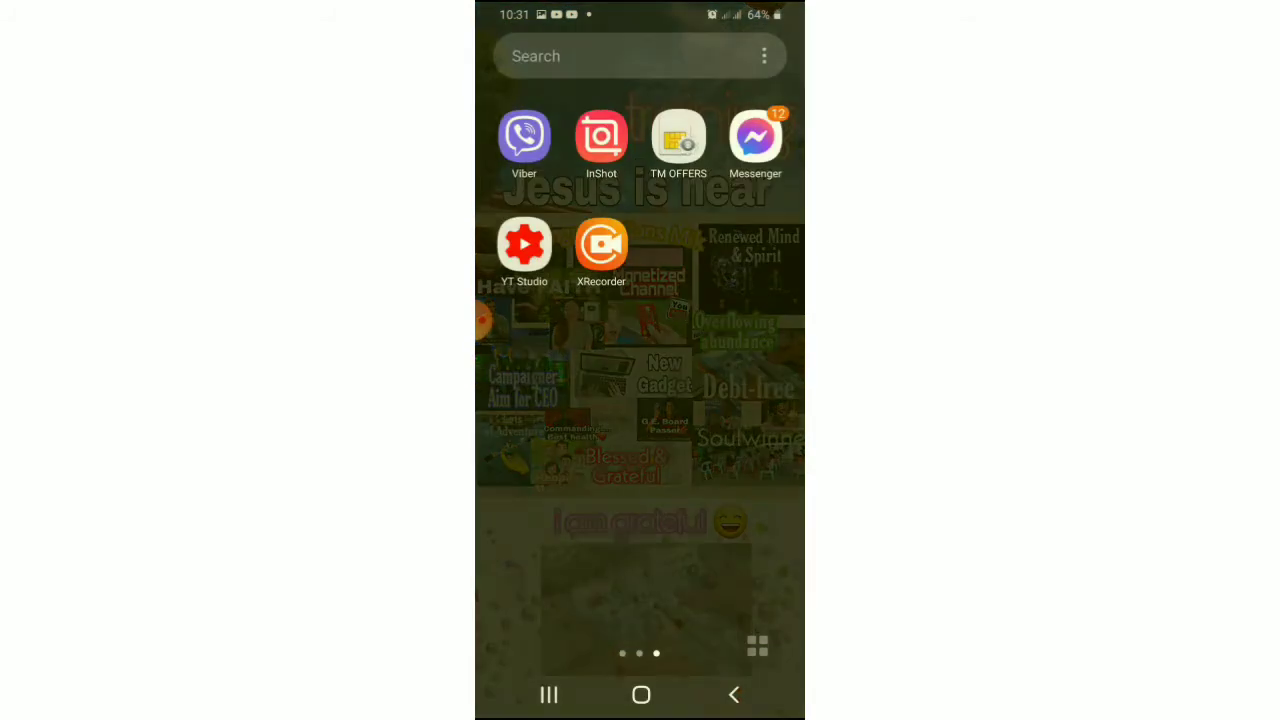
drag(560, 420, 760, 420)
click(523, 349)
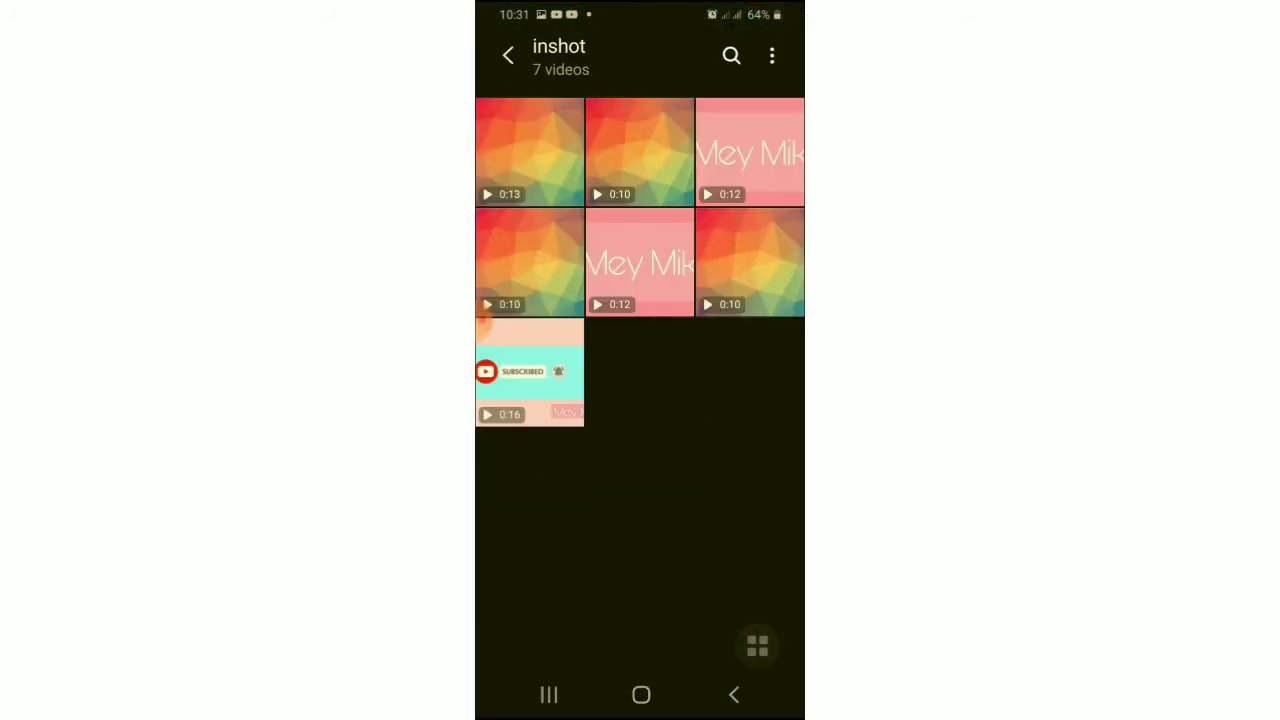
click(529, 150)
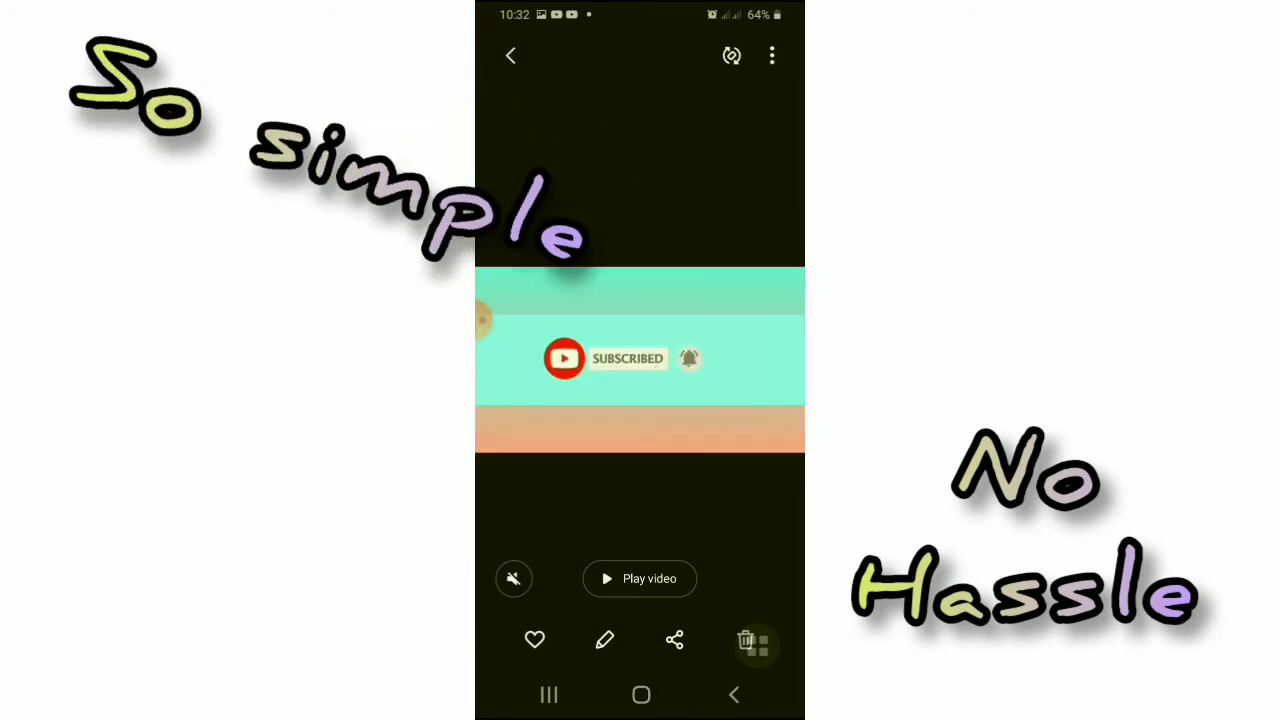
- Back out of the video and album list, then return to the home screen
key(Escape)
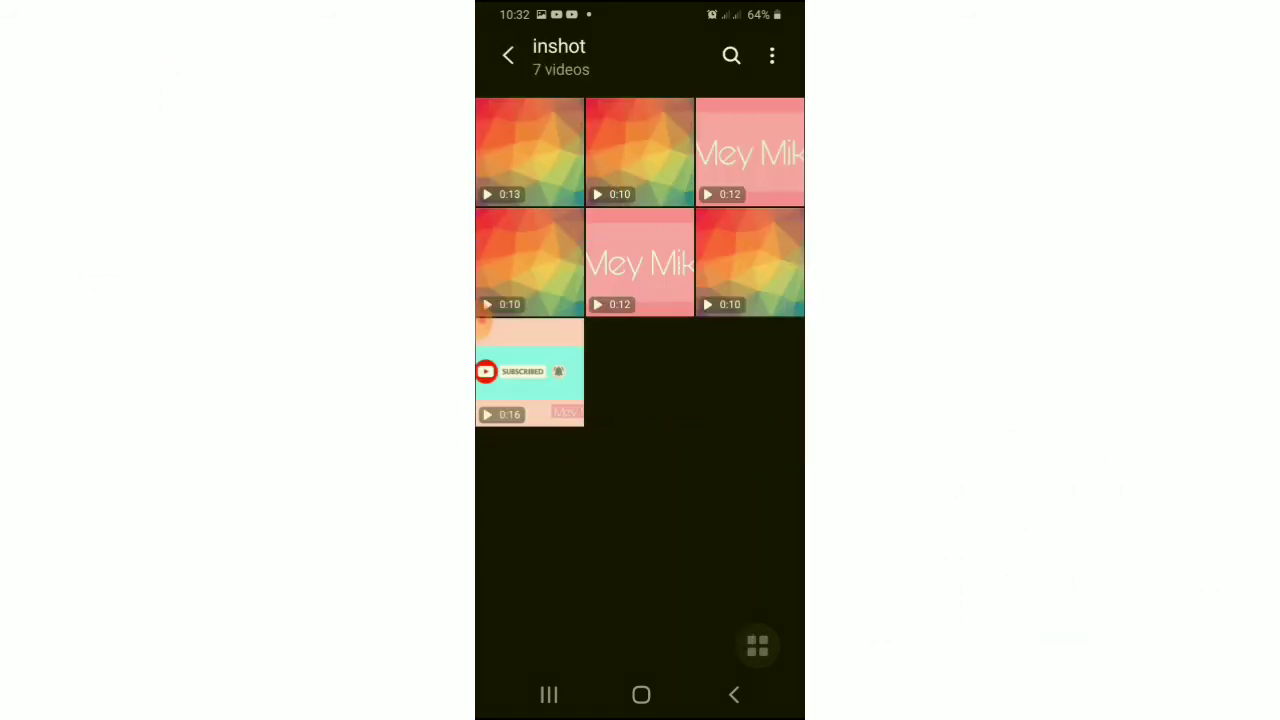
key(Escape)
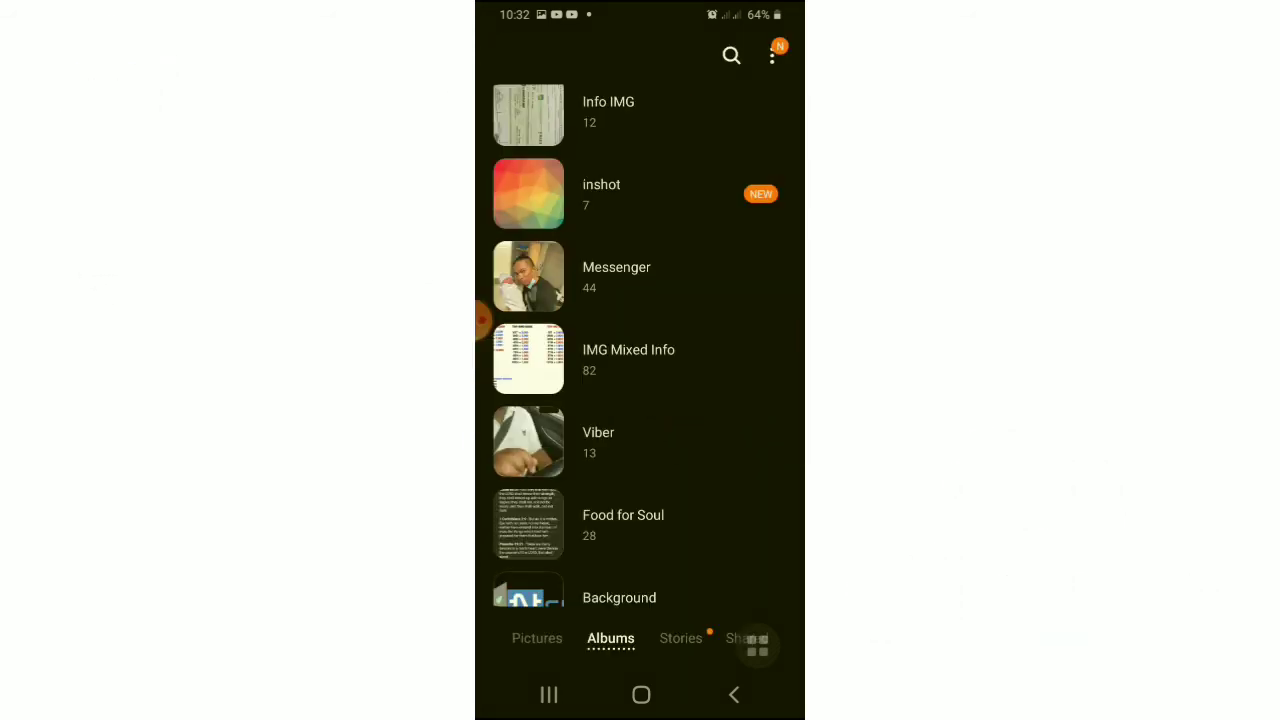
click(641, 694)
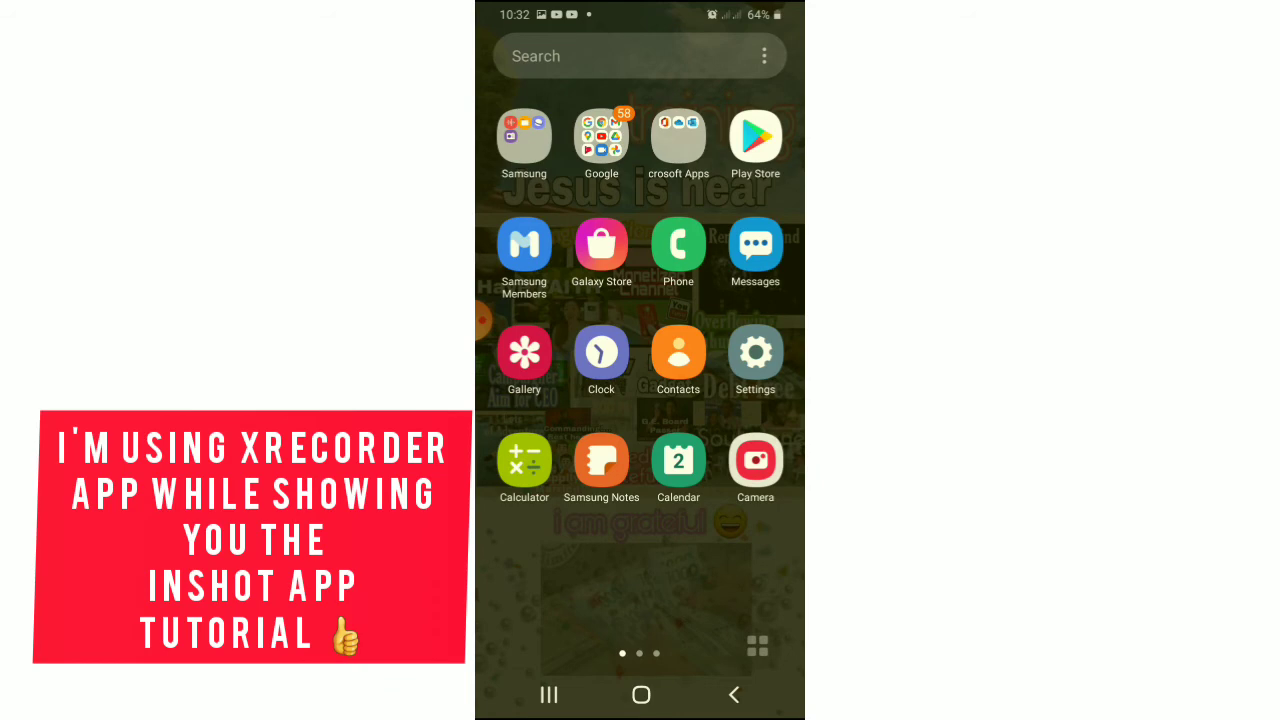
- View the first image in the Gallery's Screenshots album
click(524, 352)
scroll(640, 350, up, 5)
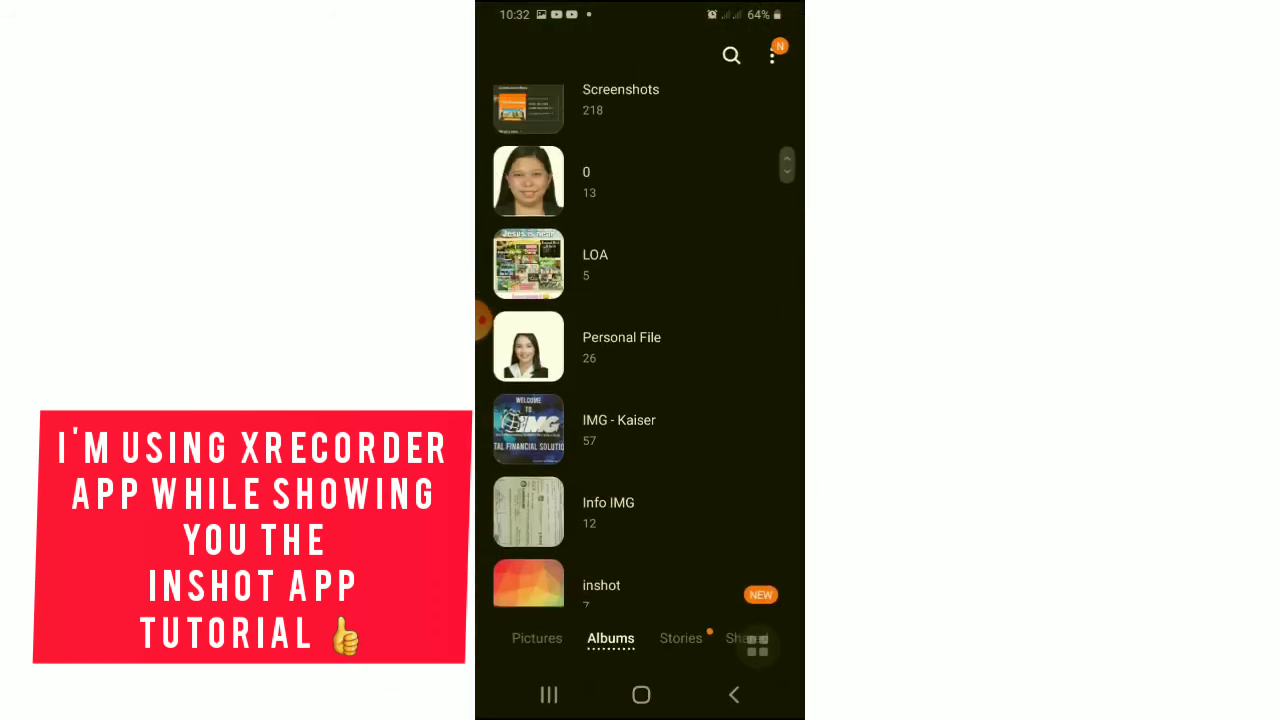
click(590, 208)
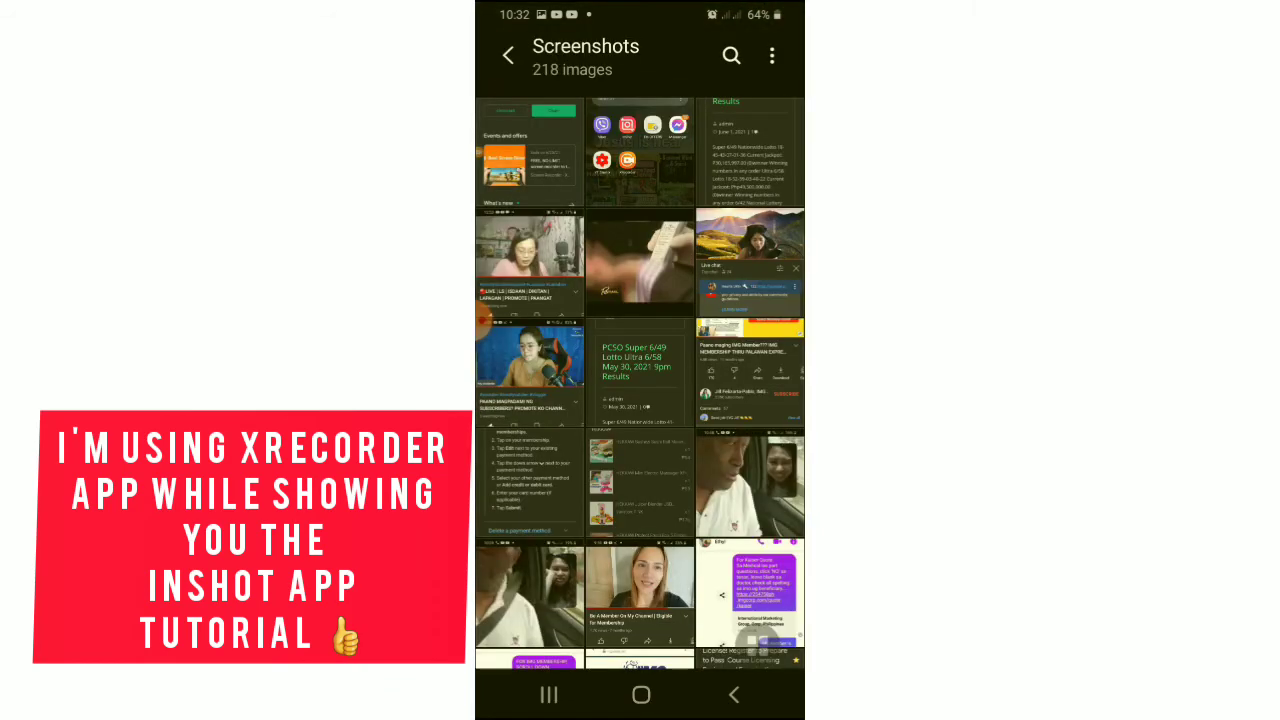
click(529, 152)
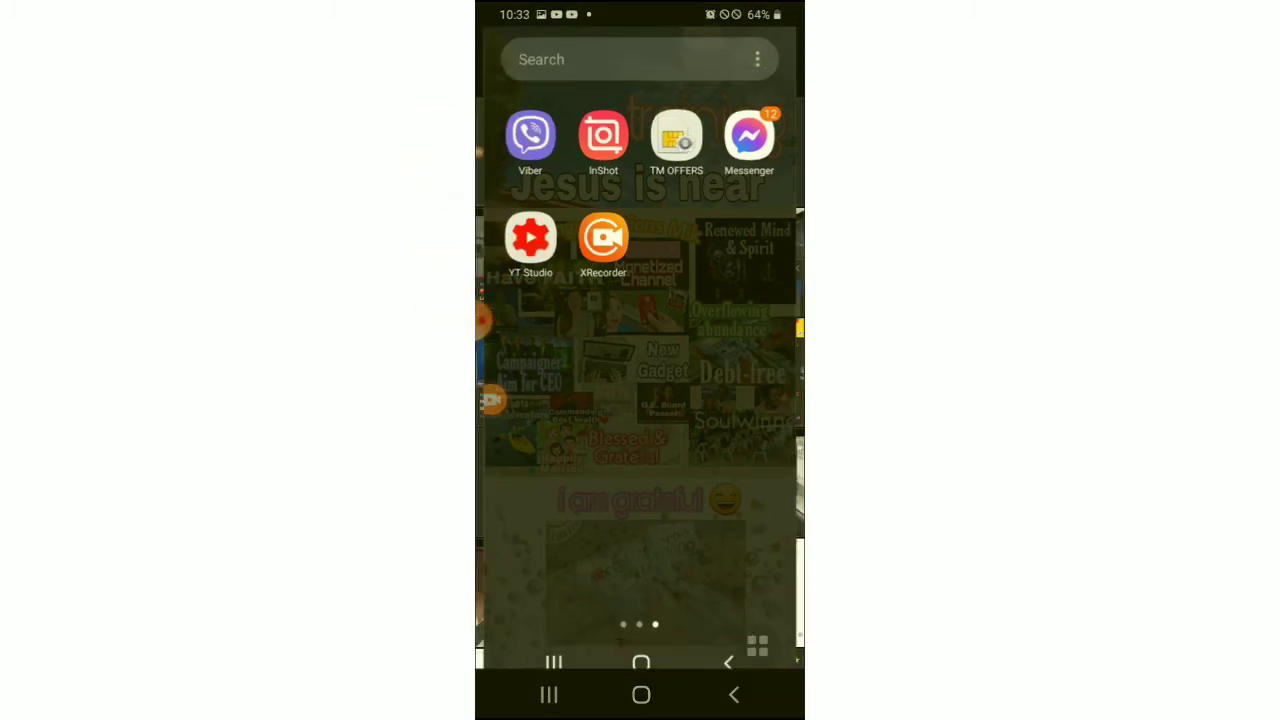
- Leave the gallery and page the home screen to find InShot
click(511, 56)
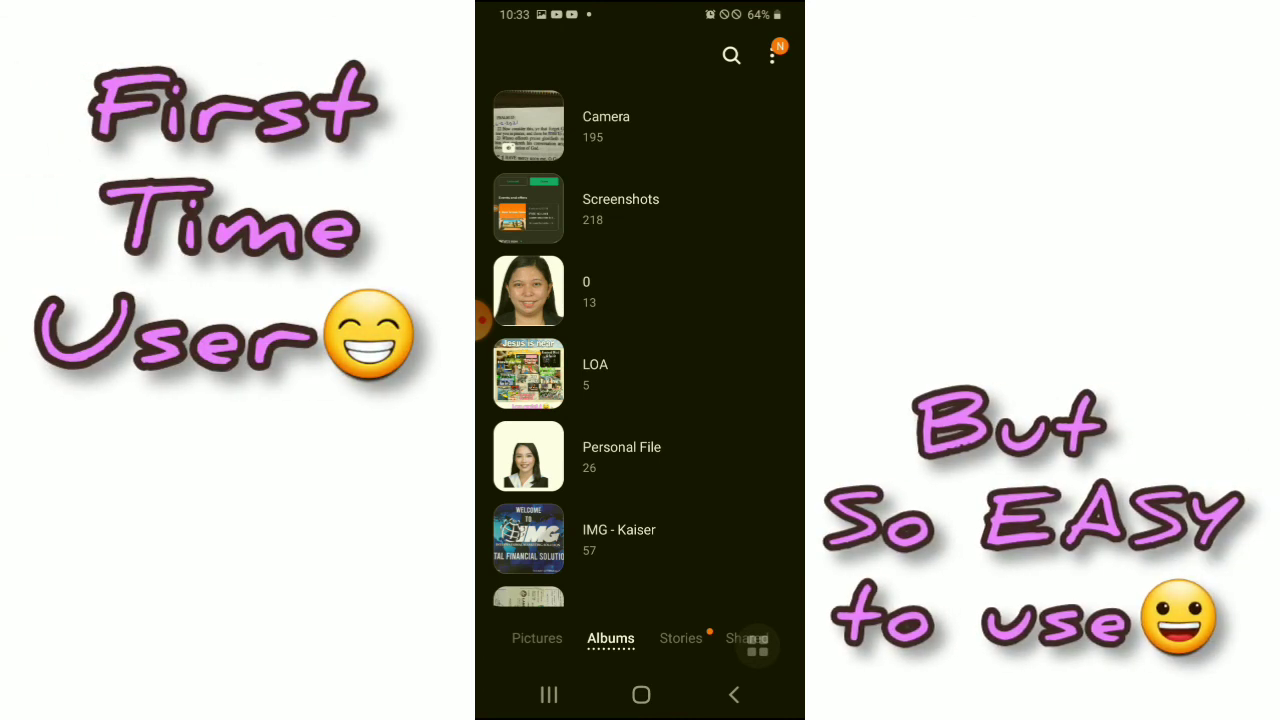
click(641, 694)
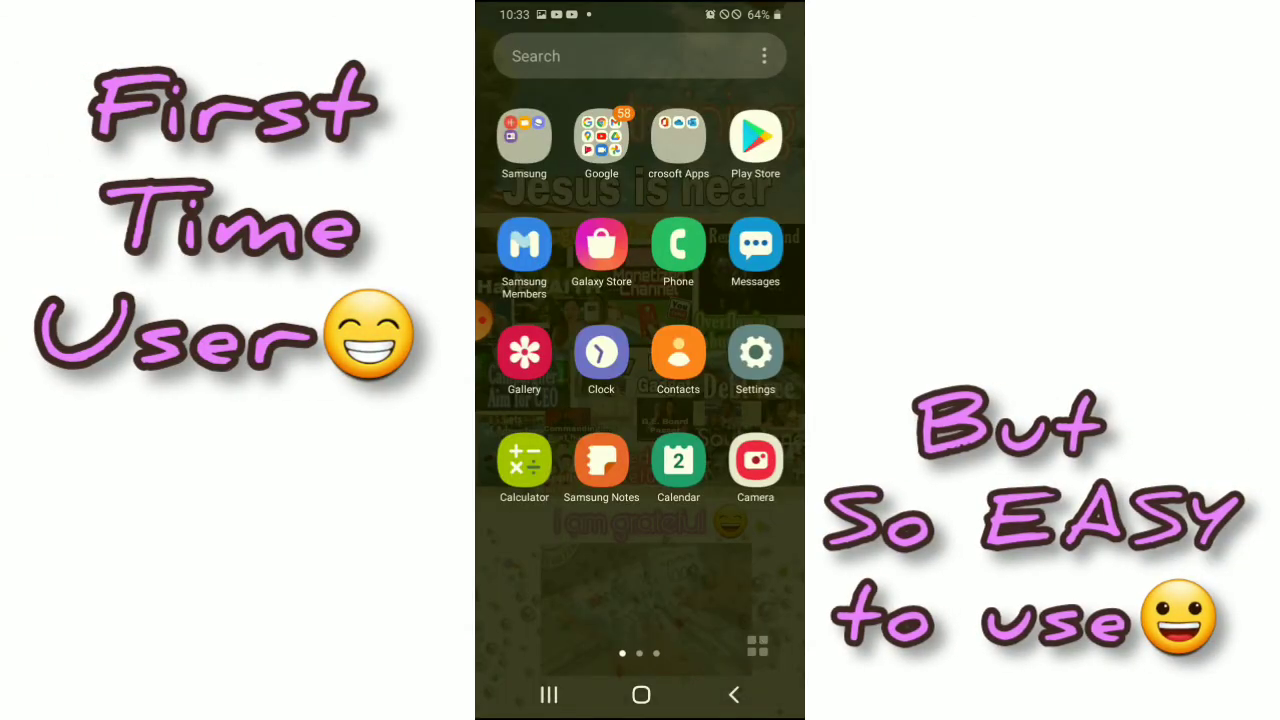
drag(740, 400, 540, 400)
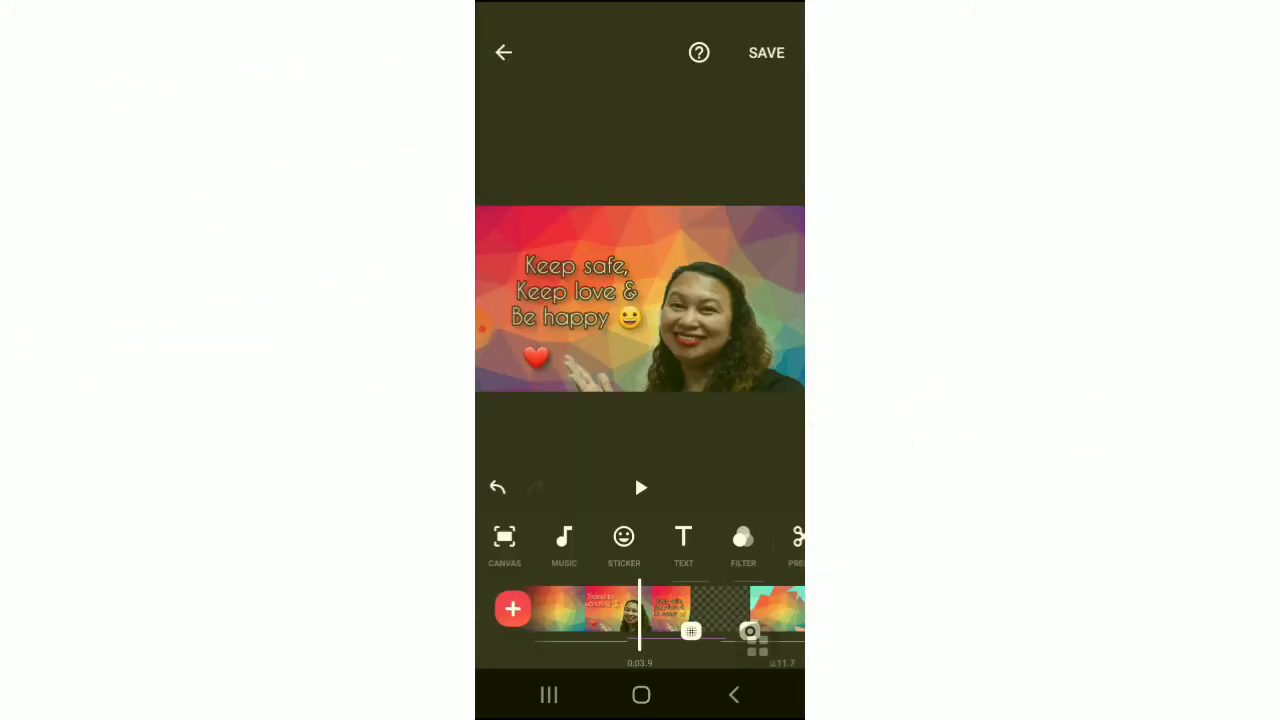
- Tap the XRecorder floating bubble repeatedly while the InShot project stays open
click(498, 328)
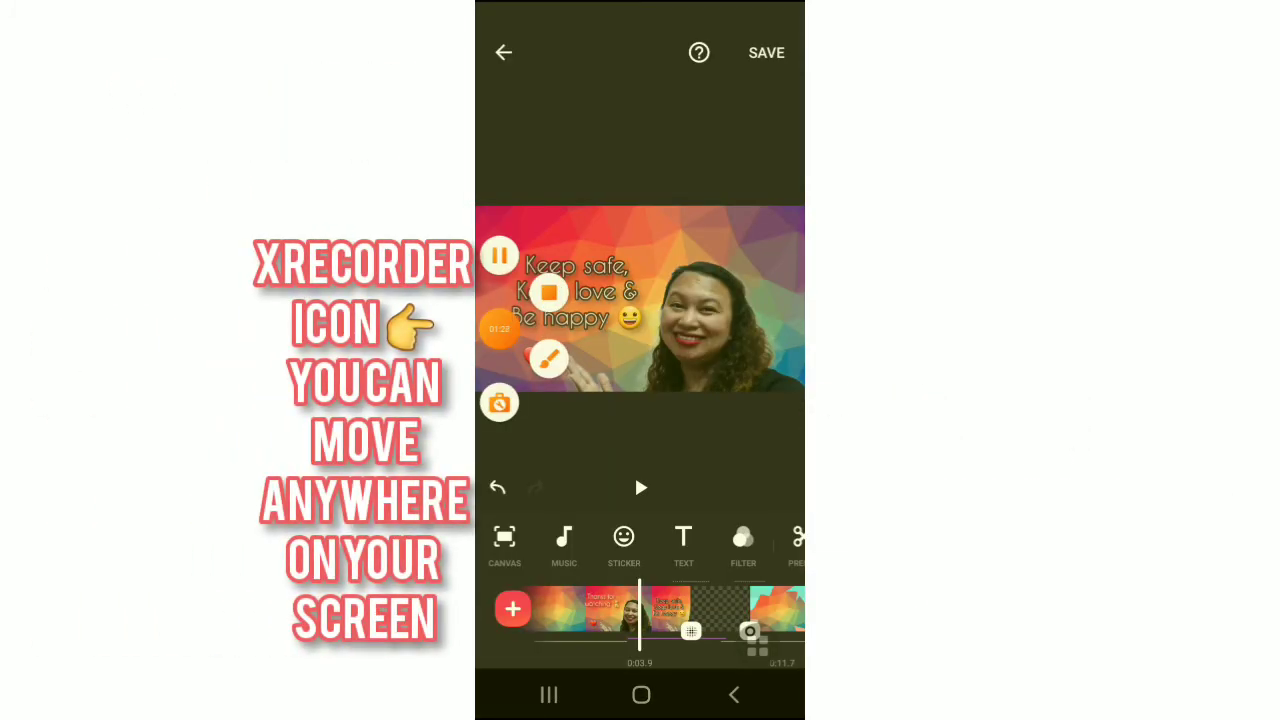
click(488, 330)
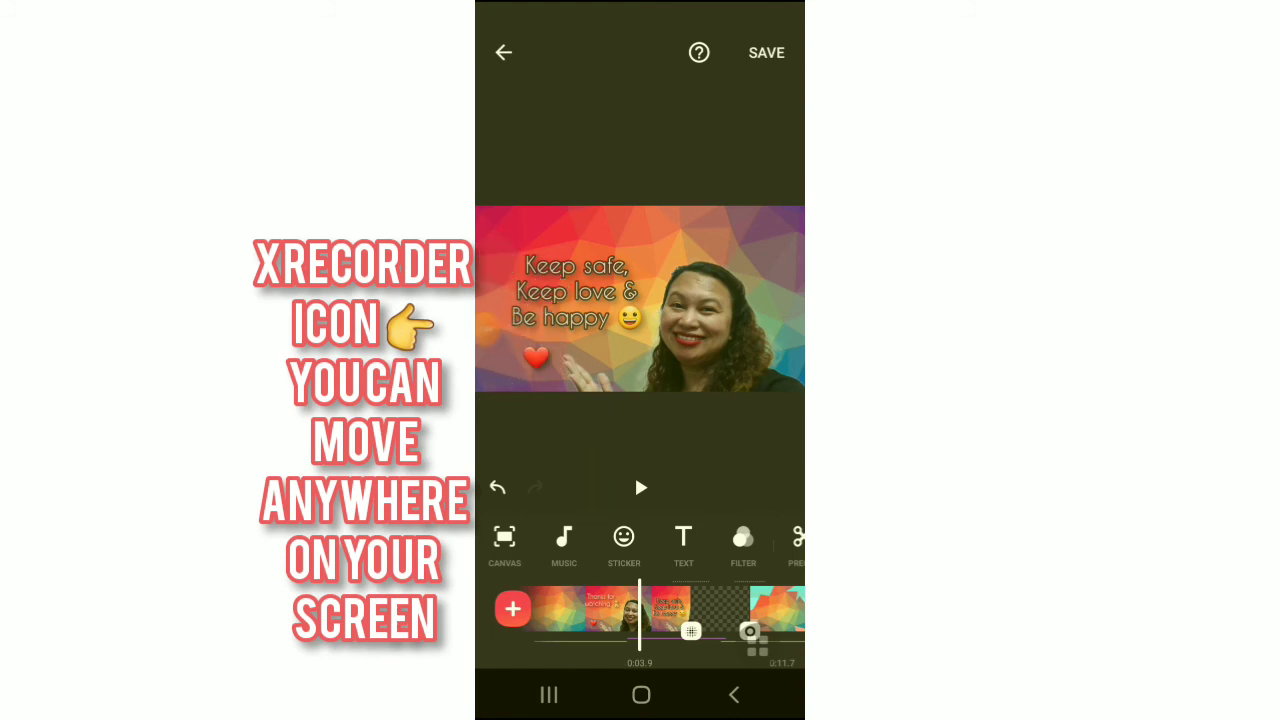
click(480, 328)
click(488, 328)
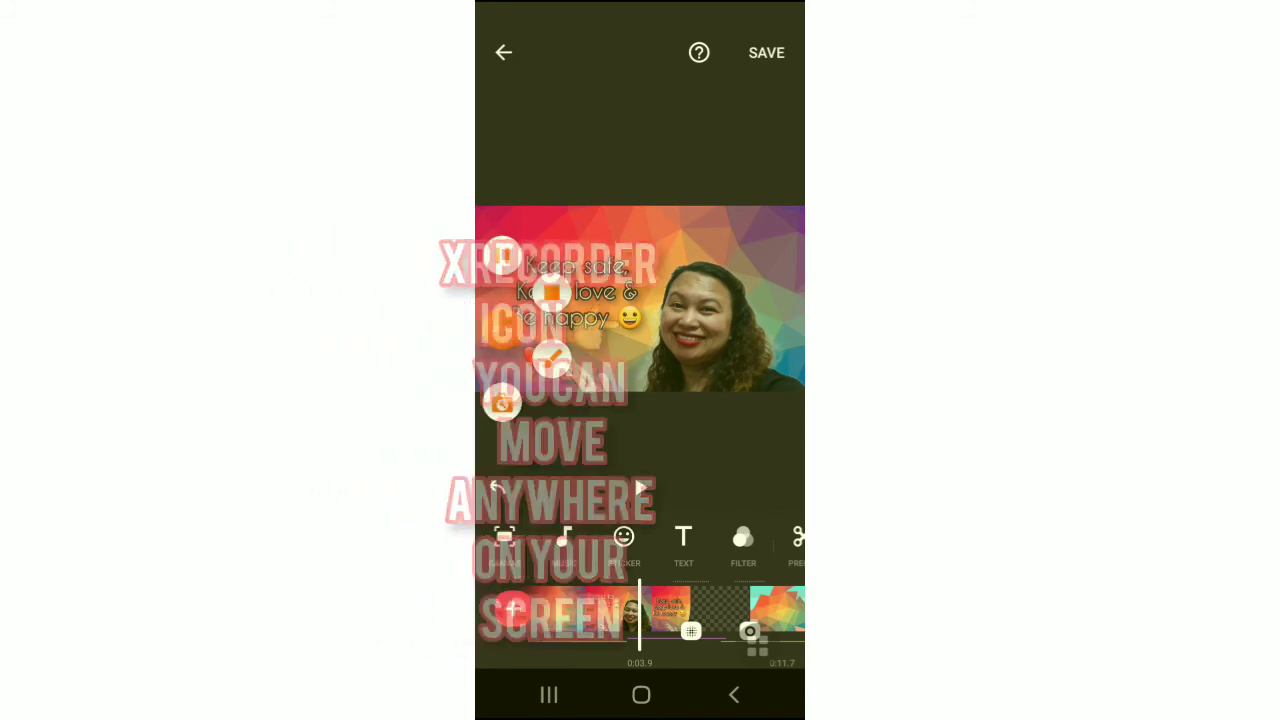